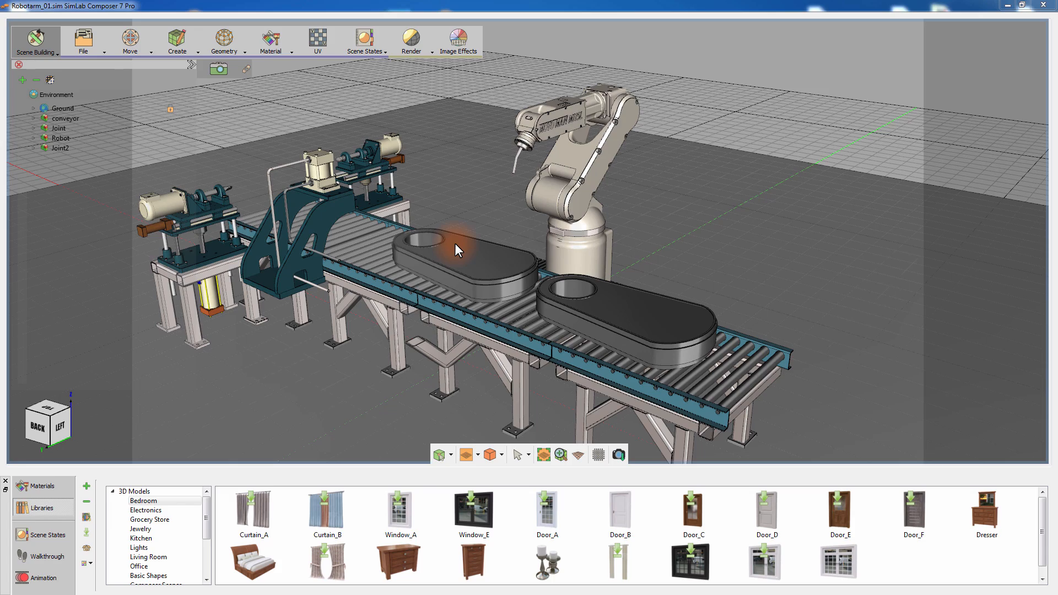
- Start a composite path with points picked in 3D and set its segment type to spline
middle_click_drag(457, 247, 464, 259)
scroll(509, 237, "up", 3)
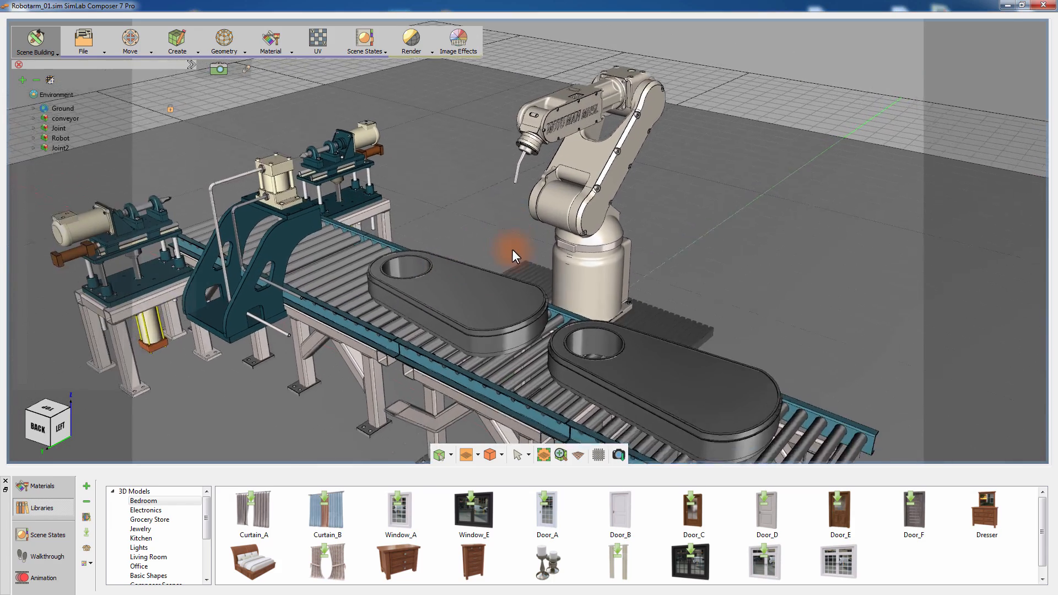
scroll(512, 257, "up", 2)
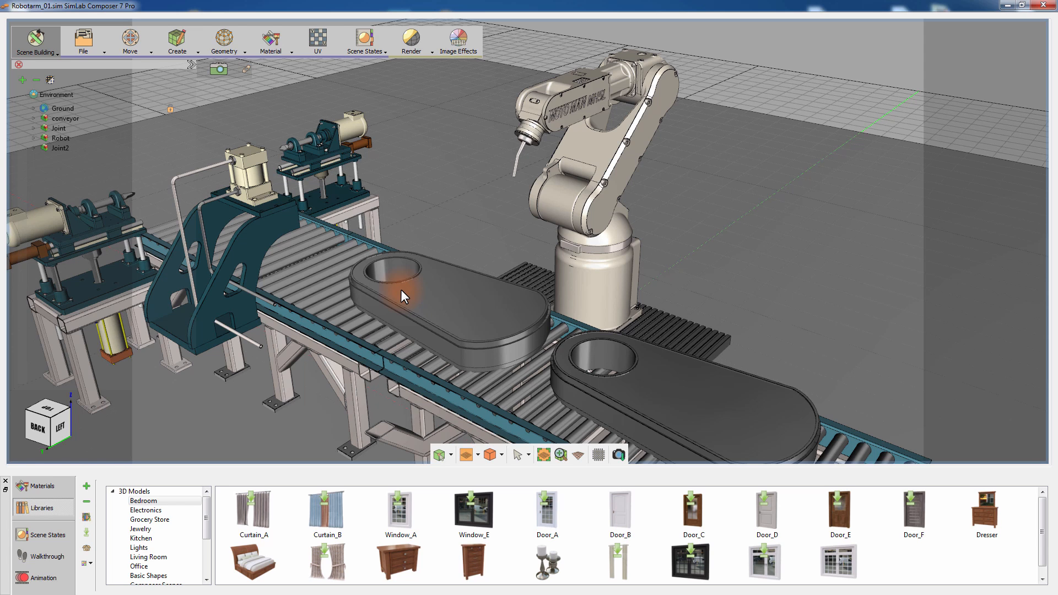
left_click(174, 51)
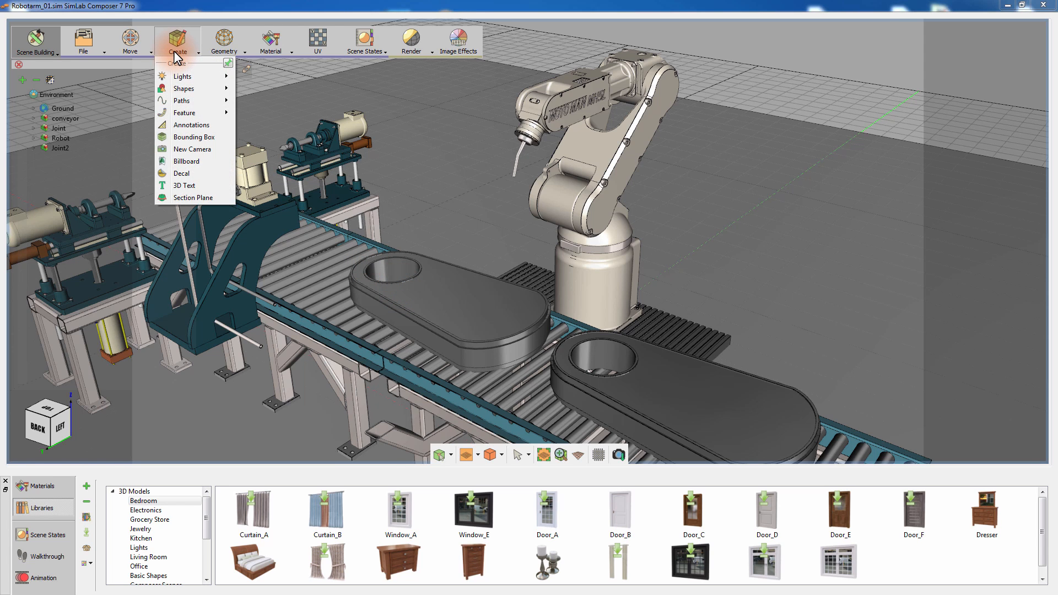
mouse_move(183, 101)
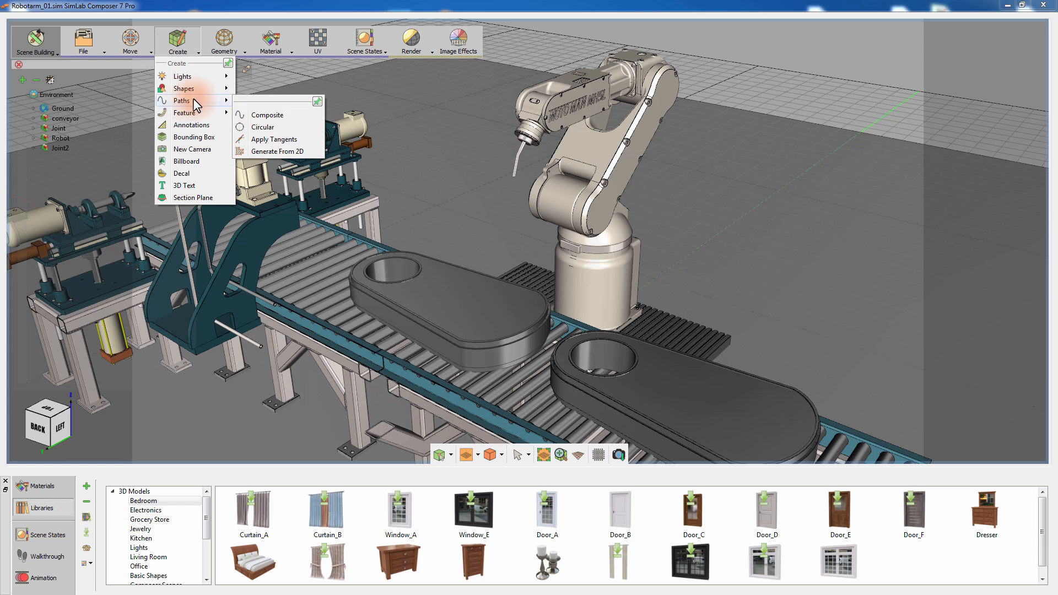
left_click(268, 117)
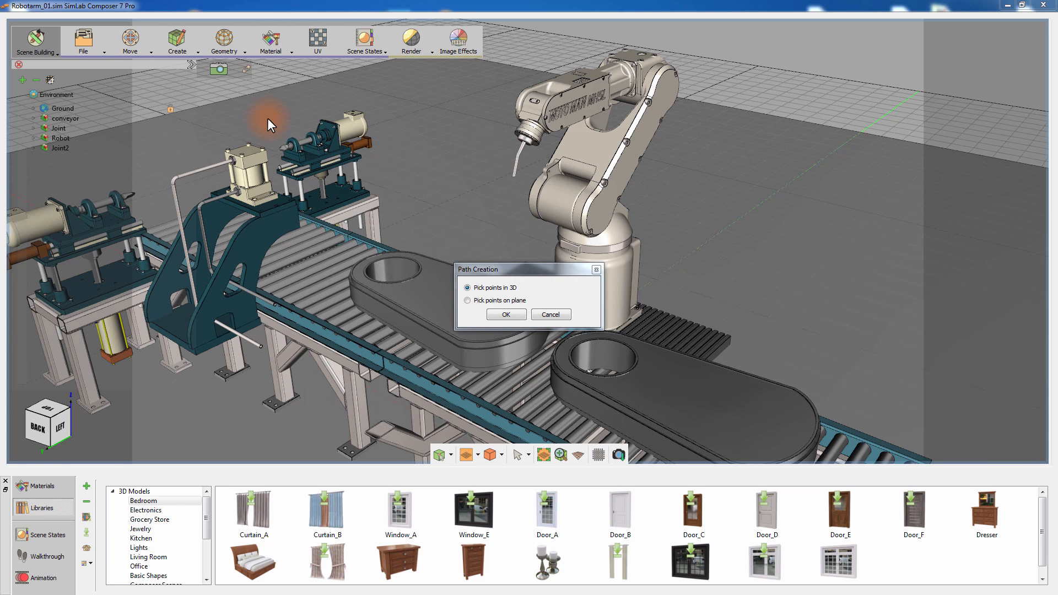
left_click(503, 315)
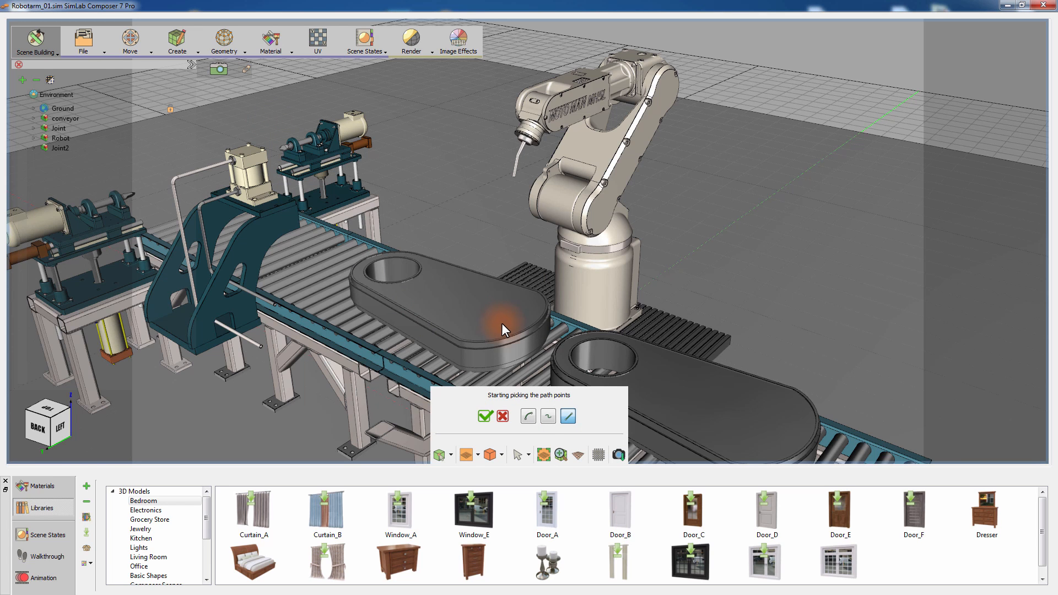
left_click(548, 417)
left_click(548, 416)
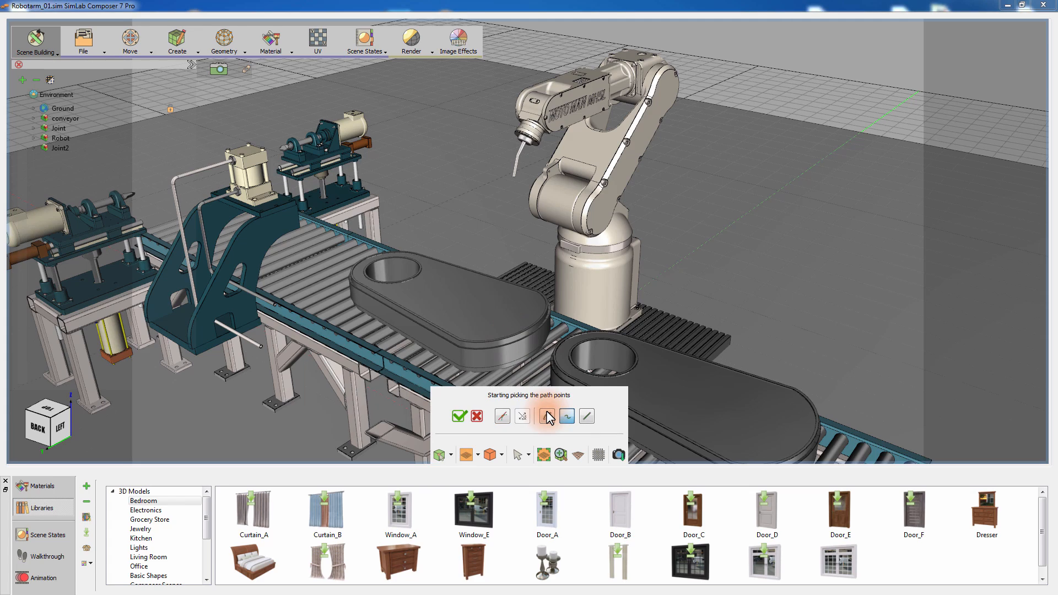
- Pick path points from the robot's tool tip to the first block's robot-side edge and around its rounded end beside the hole
middle_click_drag(477, 291, 625, 242)
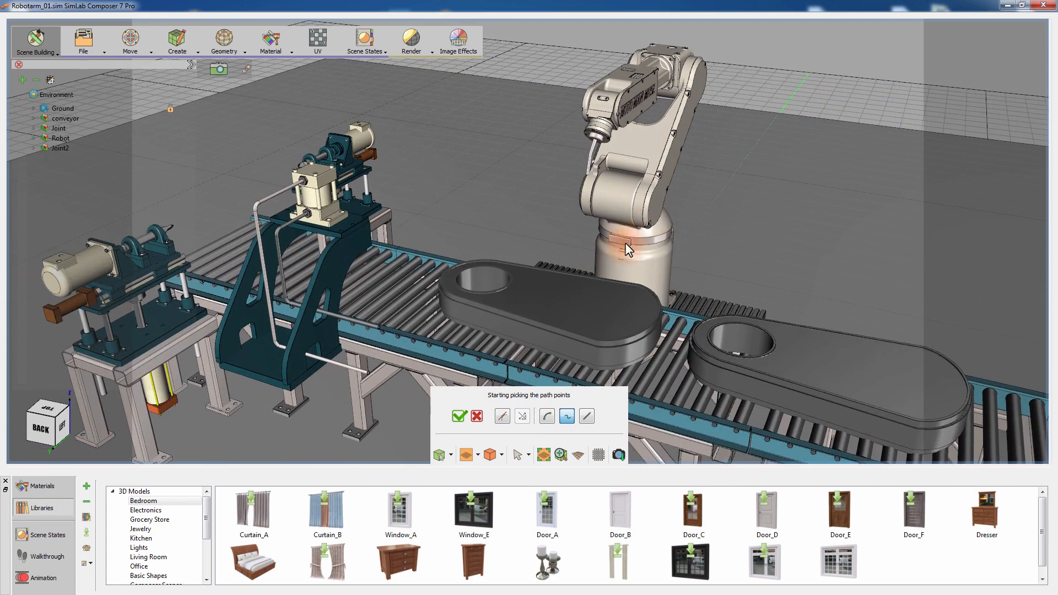
scroll(644, 264, "up", 3)
scroll(642, 295, "up", 3)
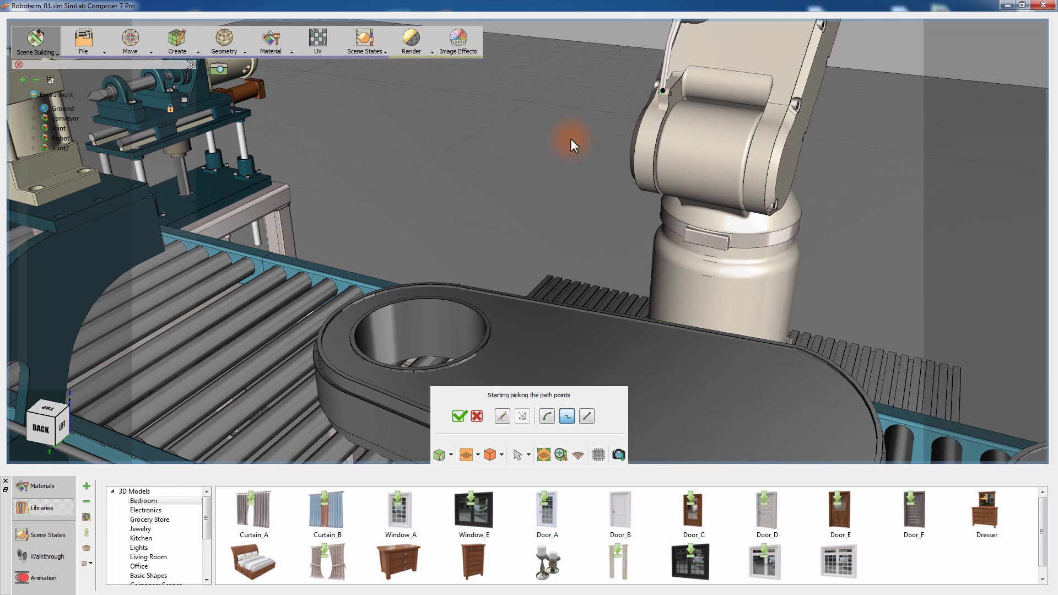
middle_click_drag(490, 266, 491, 197)
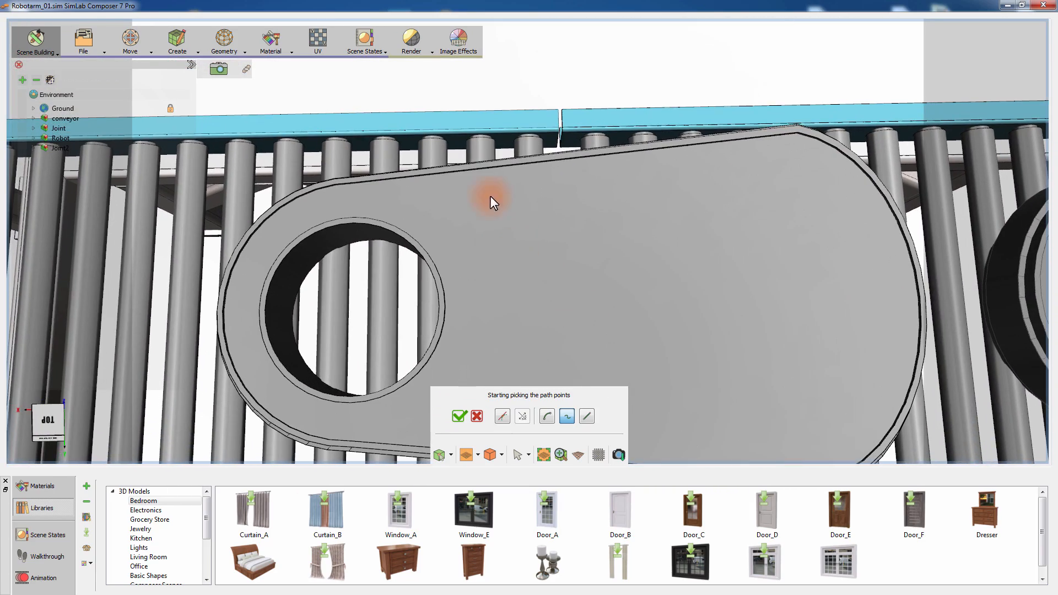
left_click(472, 165)
left_click(369, 178)
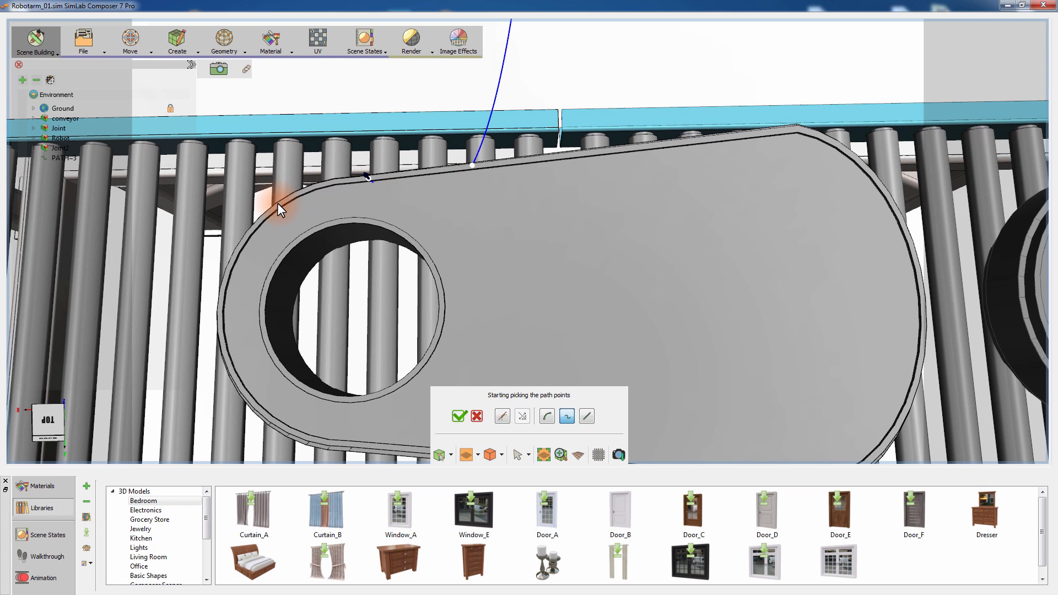
left_click(277, 203)
left_click(227, 266)
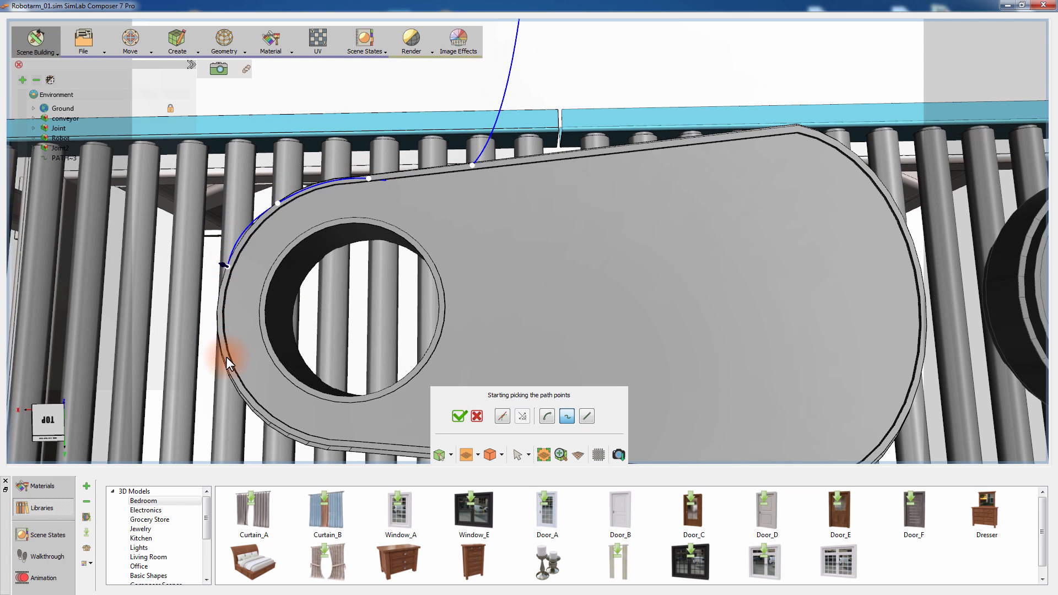
left_click(226, 357)
- Continue the path points past the hole end and along the block's straight edge opposite the robot
middle_click_drag(321, 324, 328, 251)
left_click(298, 352)
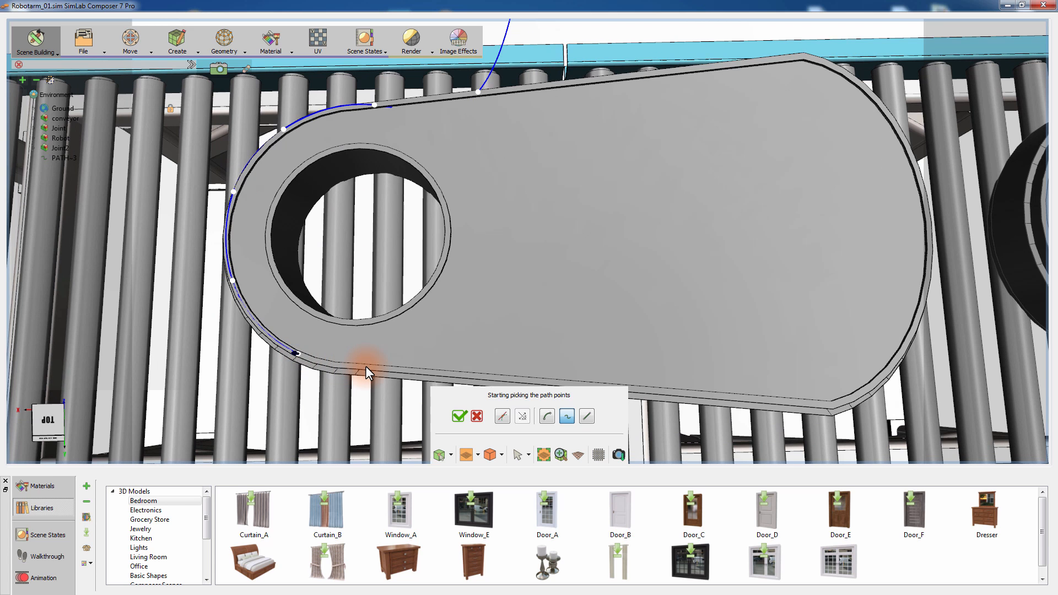
left_click(365, 366)
middle_click_drag(399, 321, 317, 256)
left_click(381, 307)
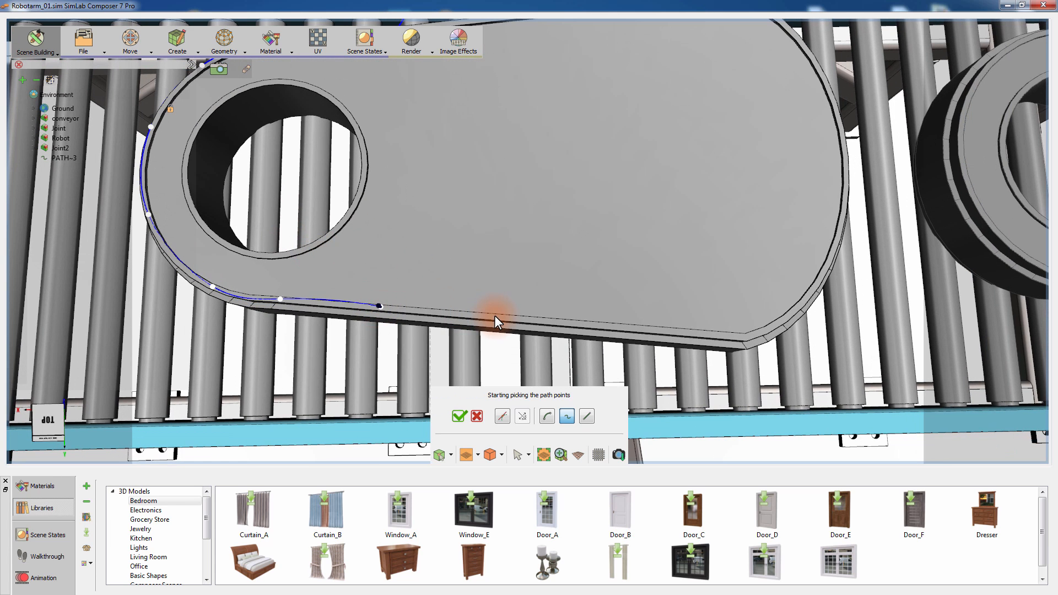
left_click(494, 315)
left_click(602, 324)
left_click(740, 337)
- Pick path points around the block's wide rounded end up to the corner of the robot-side edge
middle_click_drag(799, 298, 709, 297)
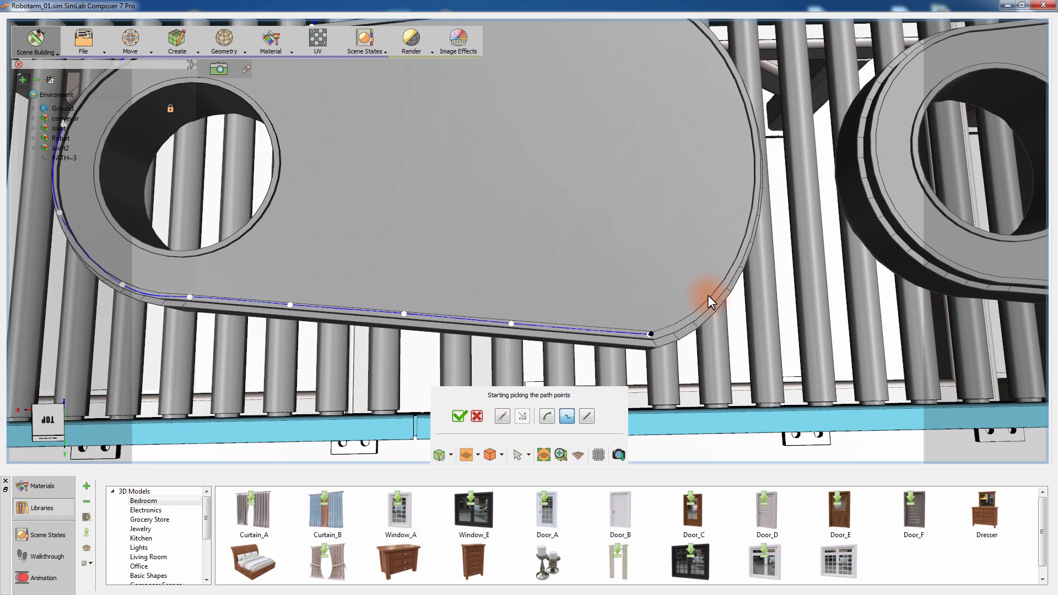
left_click(725, 283)
middle_click_drag(758, 184, 725, 268)
left_click(725, 267)
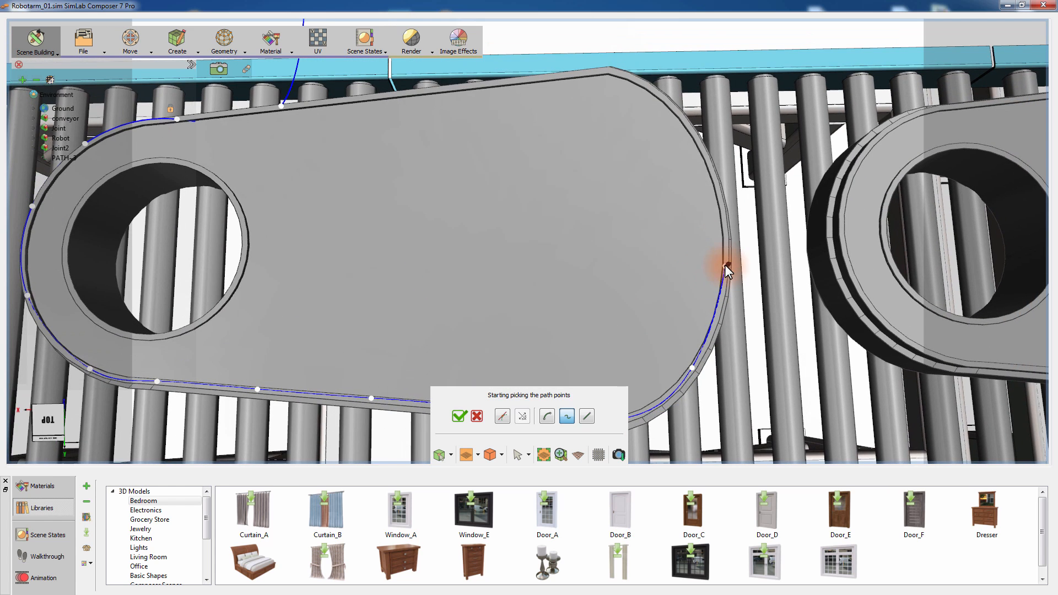
left_click(711, 165)
middle_click_drag(672, 121, 689, 165)
left_click(628, 114)
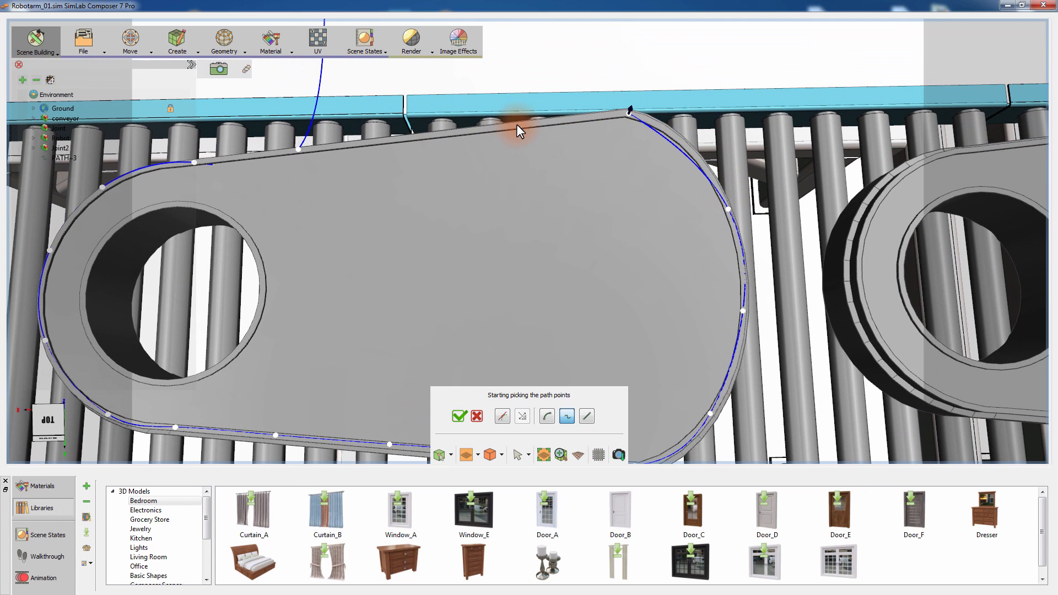
- Pick the remaining path points along the robot-side edge and bring the path back to the robot's tool tip
left_click(517, 124)
left_click(418, 135)
left_click(329, 144)
left_click(255, 152)
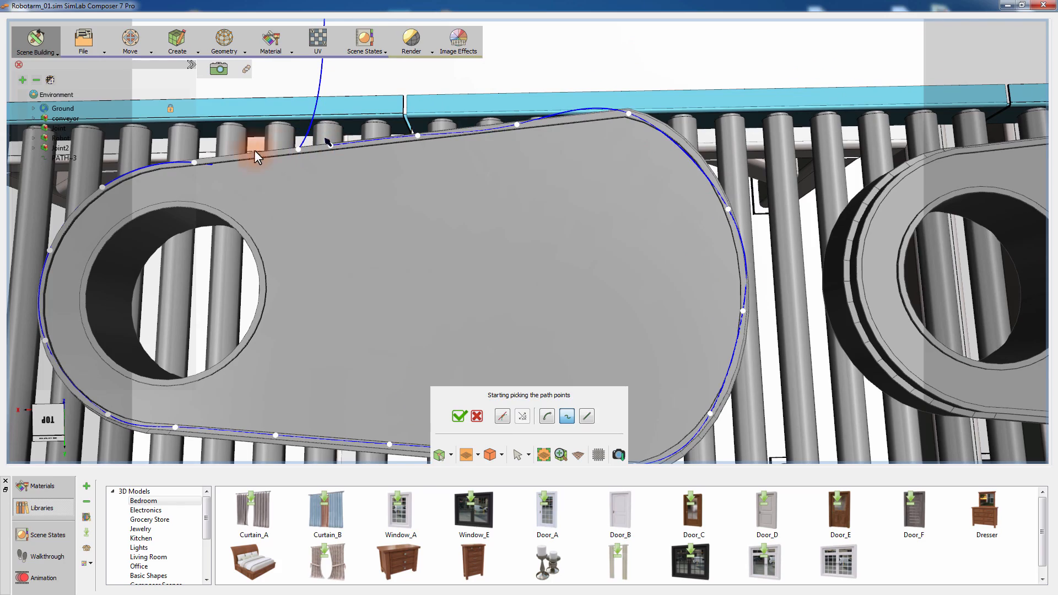
middle_click_drag(240, 155, 508, 237)
right_click_drag(507, 236, 489, 153)
middle_click_drag(489, 152, 567, 282)
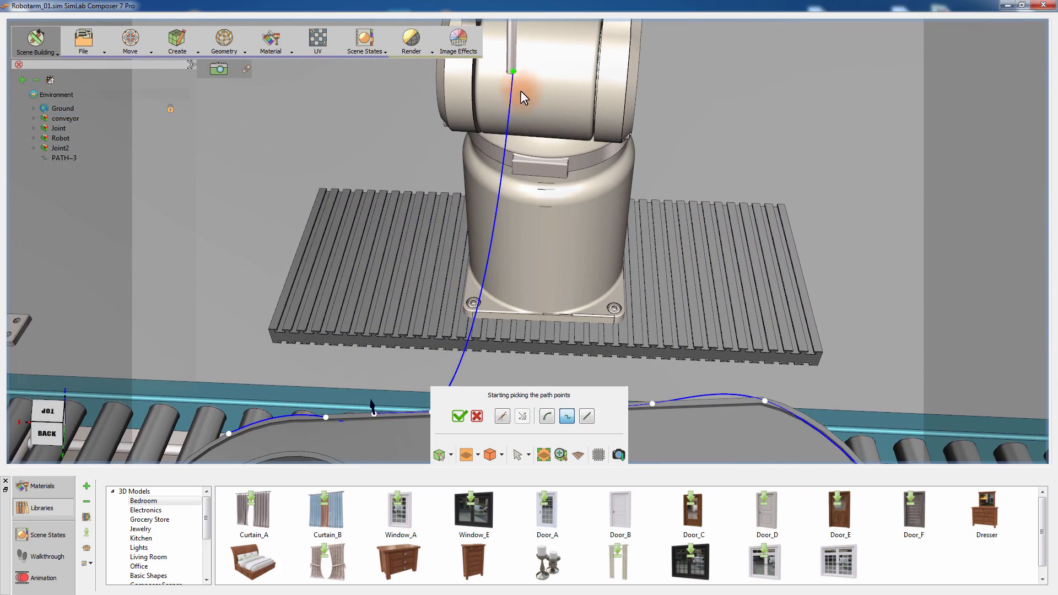
left_click(508, 65)
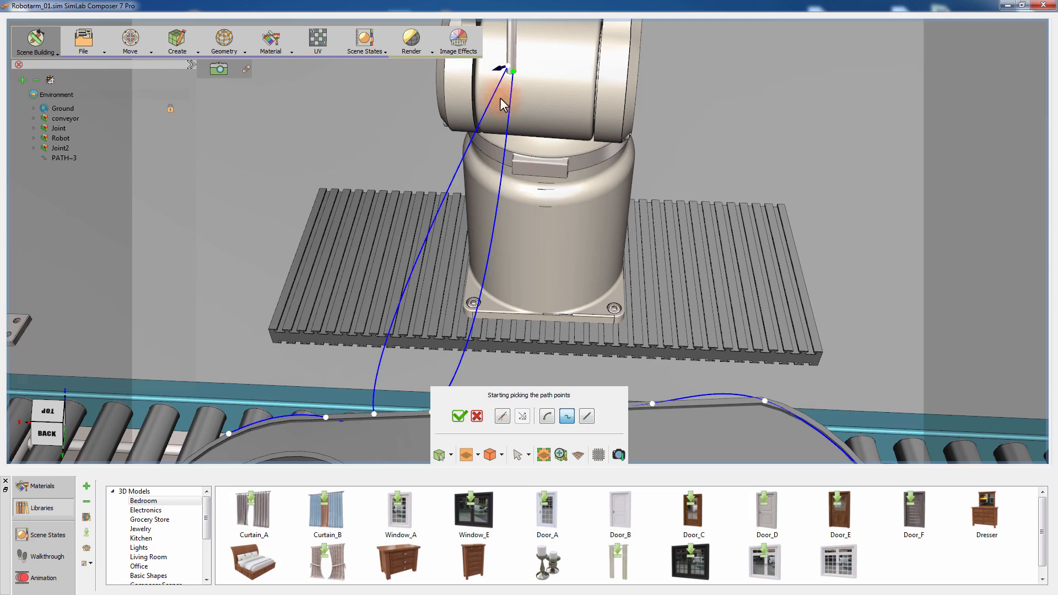
- Adjust the two path points where the curve approaches and leaves the block edge, lifting them clear of the block
middle_click_drag(512, 247, 467, 283)
left_click(495, 282)
left_click_drag(495, 256, 498, 237)
mouse_move(534, 215)
middle_mouse_down()
mouse_move(537, 244)
mouse_move(515, 221)
middle_mouse_up()
left_click_drag(477, 293, 481, 273)
middle_click_drag(481, 272, 488, 238)
left_click(424, 244)
left_click_drag(421, 212, 419, 168)
middle_click_drag(421, 170, 441, 226)
left_click_drag(437, 304, 437, 297)
middle_click_drag(437, 296, 529, 264)
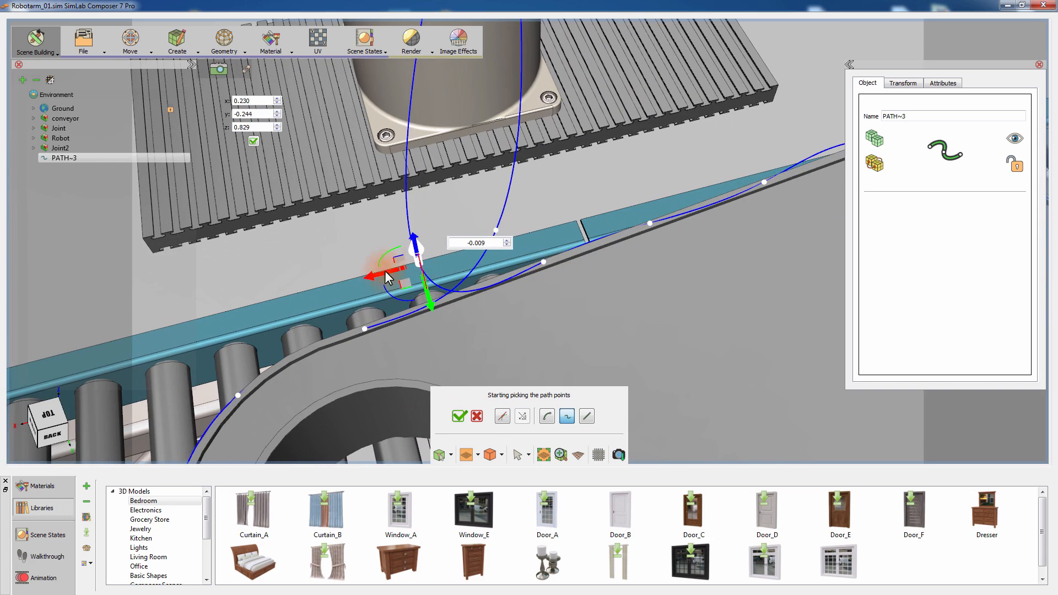
- Shift the path point at the wide end's robot-side corner to follow the block edge, and finish the path
left_click(544, 263)
middle_click_drag(546, 303, 690, 252)
left_click(690, 253)
left_click_drag(657, 250, 671, 251)
left_click_drag(703, 295, 704, 300)
middle_click_drag(453, 325, 503, 256)
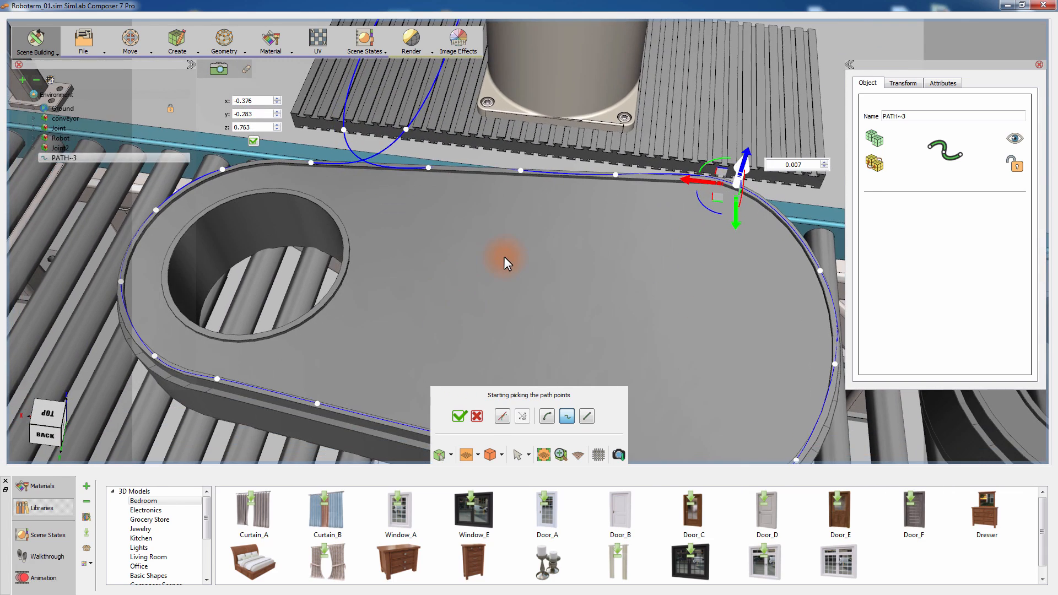
left_click(460, 417)
- Select the finished path and raise it about 0.017 above the block's top face
middle_click_drag(510, 276, 388, 247)
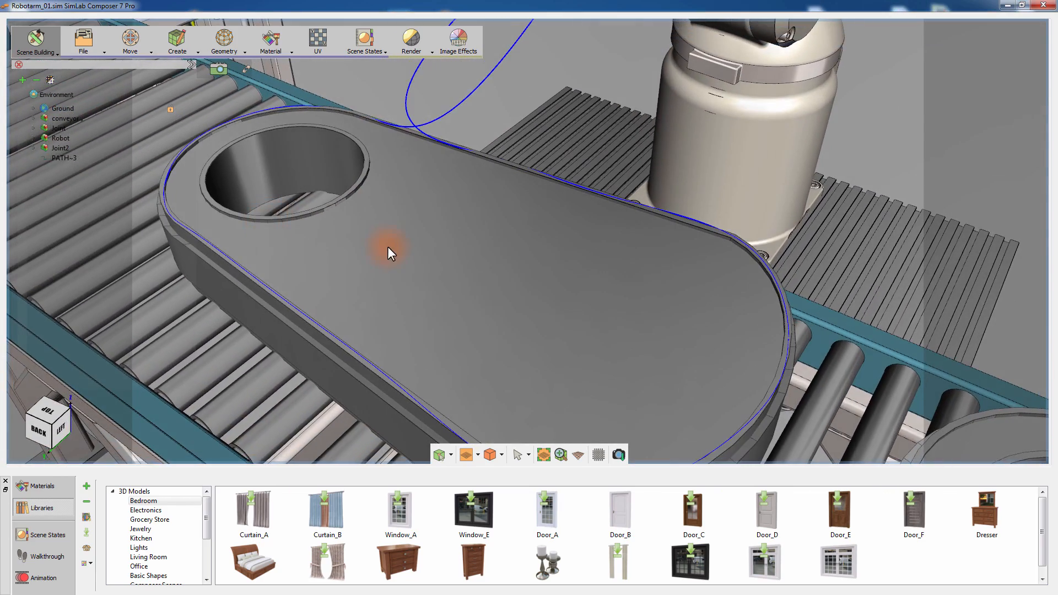
scroll(399, 199, "down", 5)
middle_click_drag(470, 178, 385, 187)
left_click(443, 179)
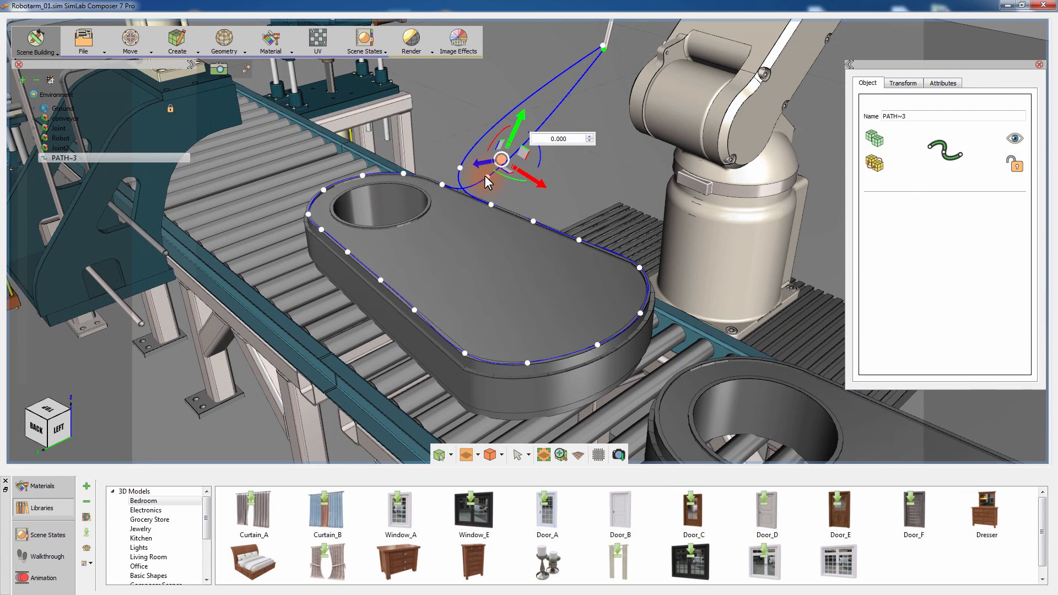
middle_click_drag(480, 204, 482, 218)
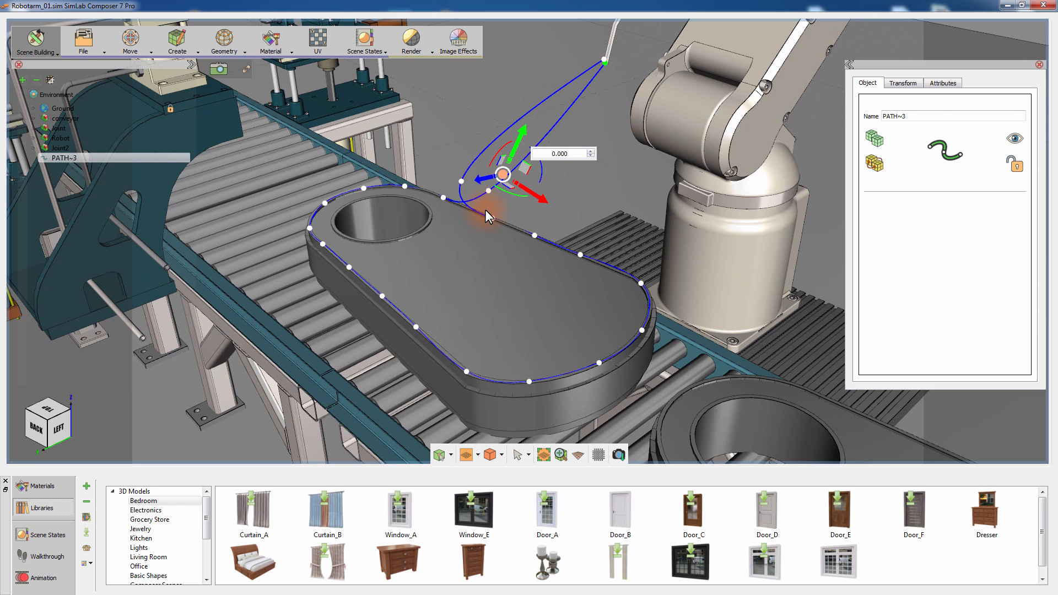
left_click_drag(502, 133, 500, 126)
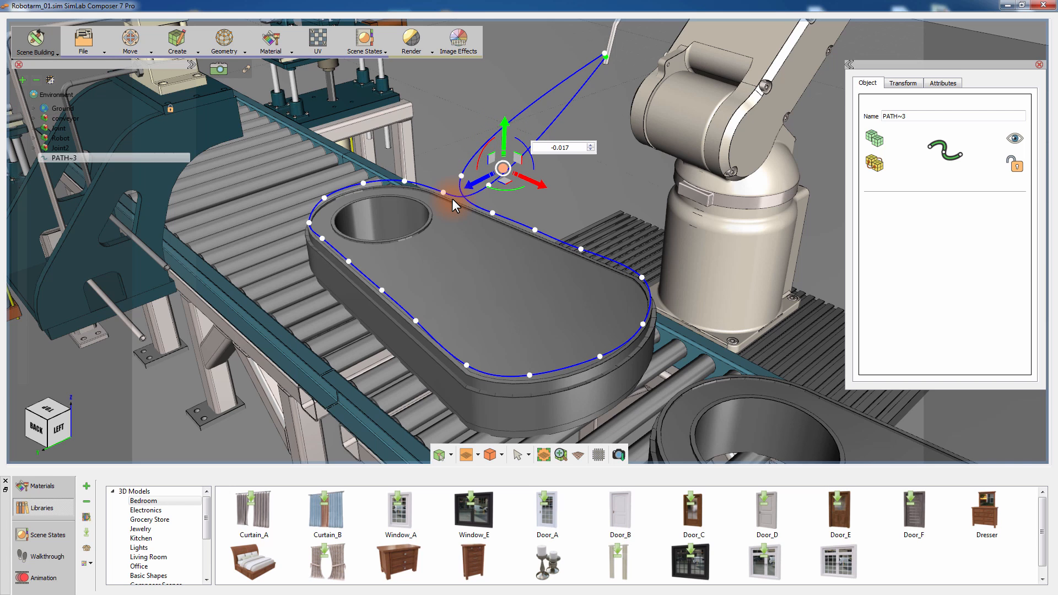
- Switch to the Simulation workspace and open solid editing for the robot scene
left_click(44, 51)
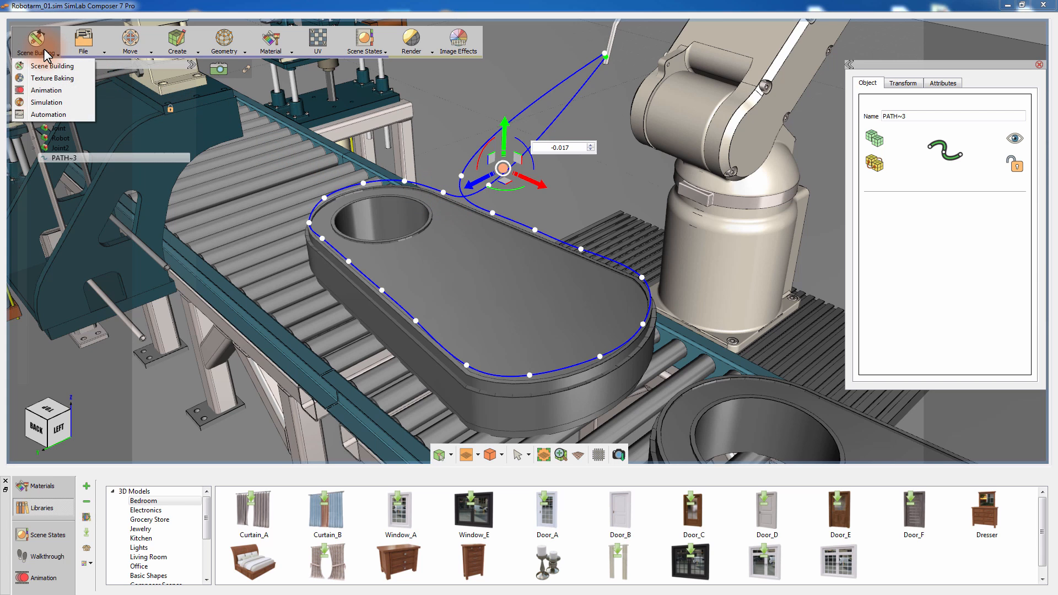
left_click(46, 102)
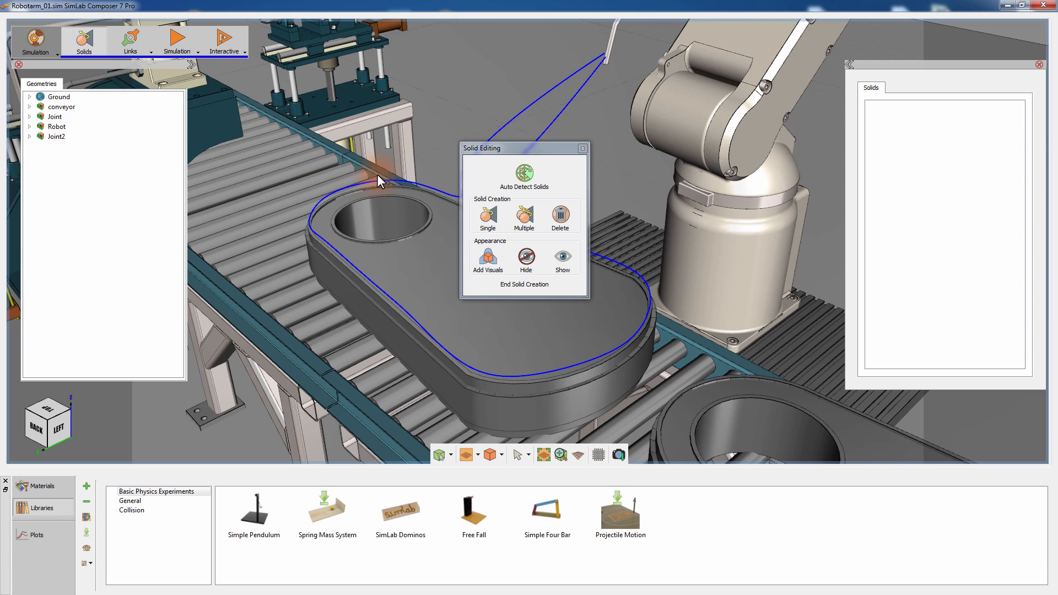
left_click(527, 179)
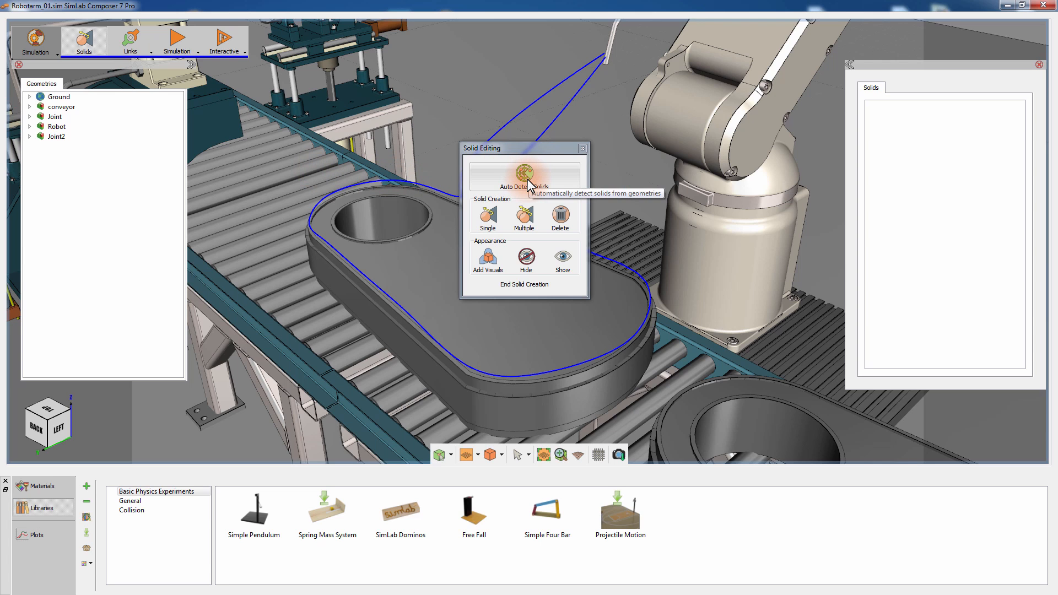
right_click_drag(680, 159, 691, 95)
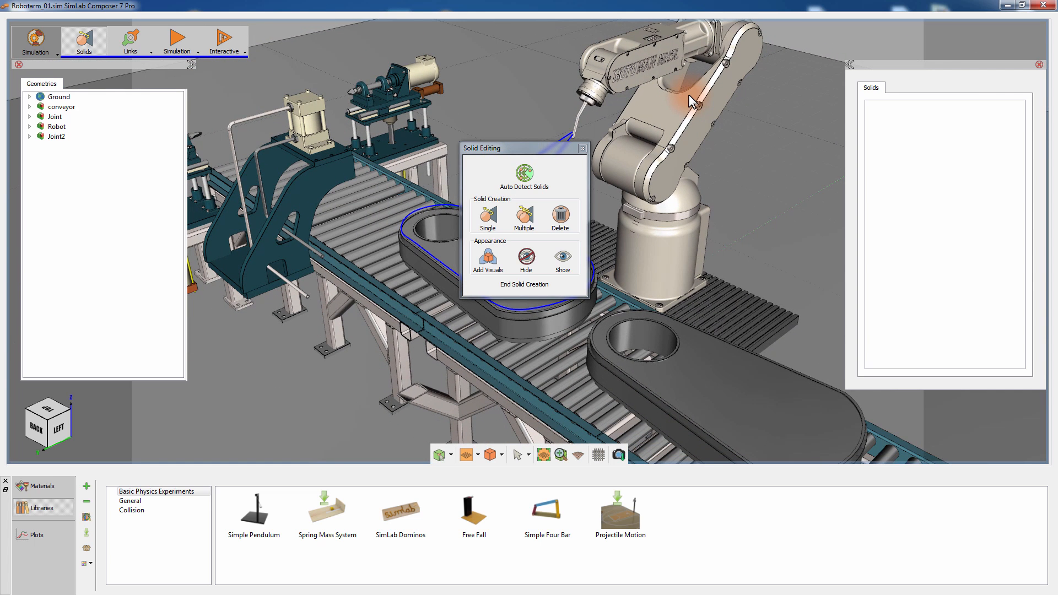
- Create separate solids from the Robot parts basedorobo and braço1 through braço5, and end solid creation
double_click(34, 126)
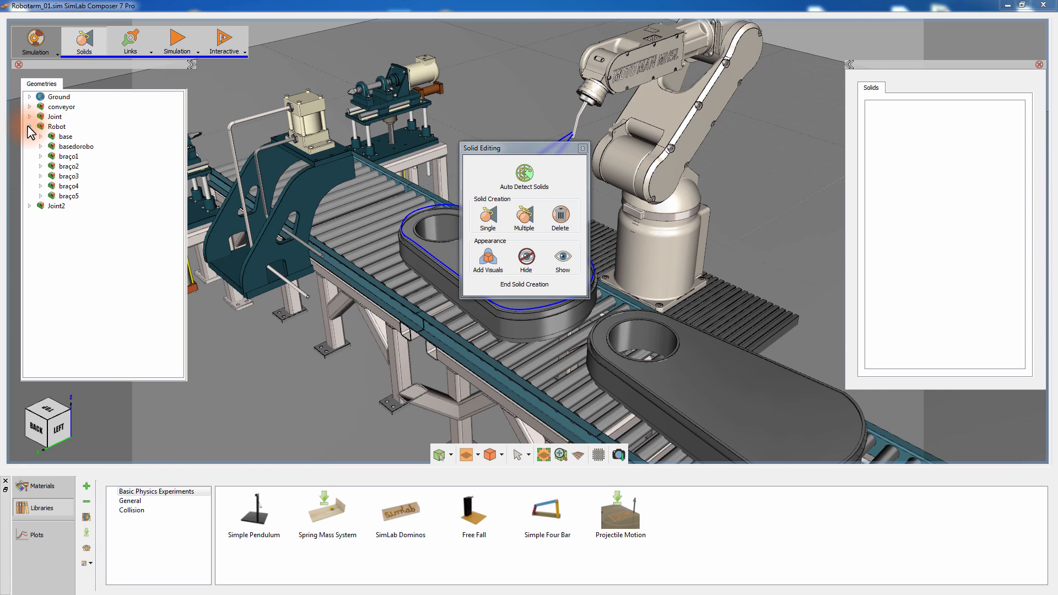
left_click(51, 137)
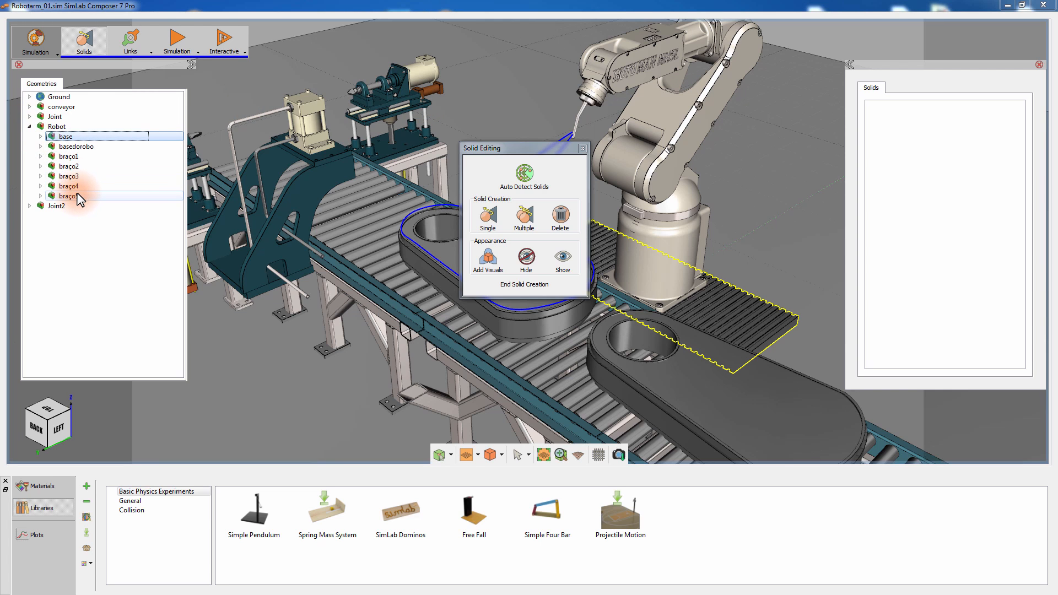
left_click(80, 197, "shift")
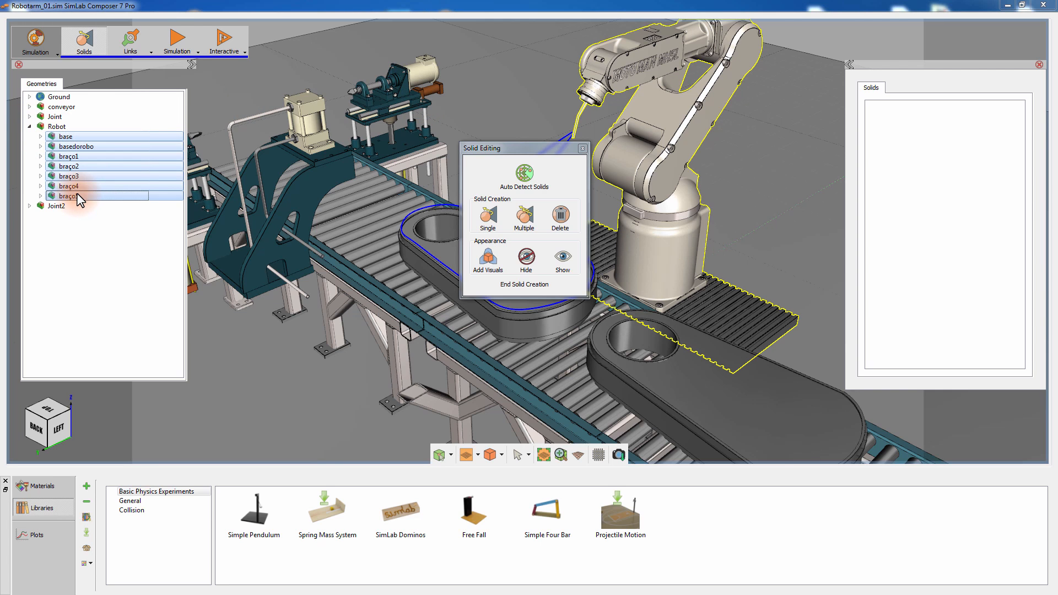
left_click(523, 220)
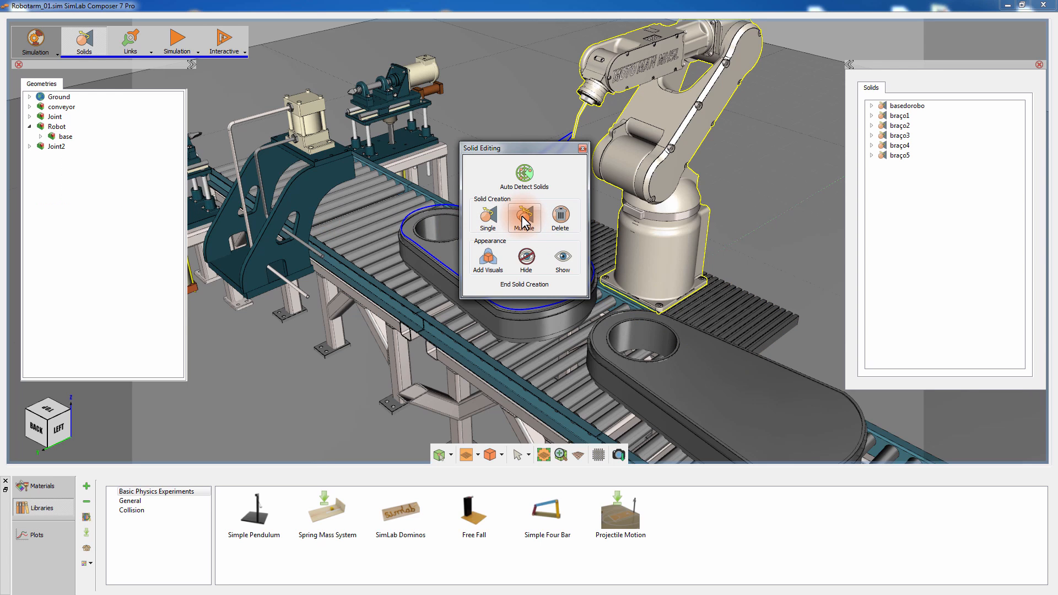
left_click(527, 282)
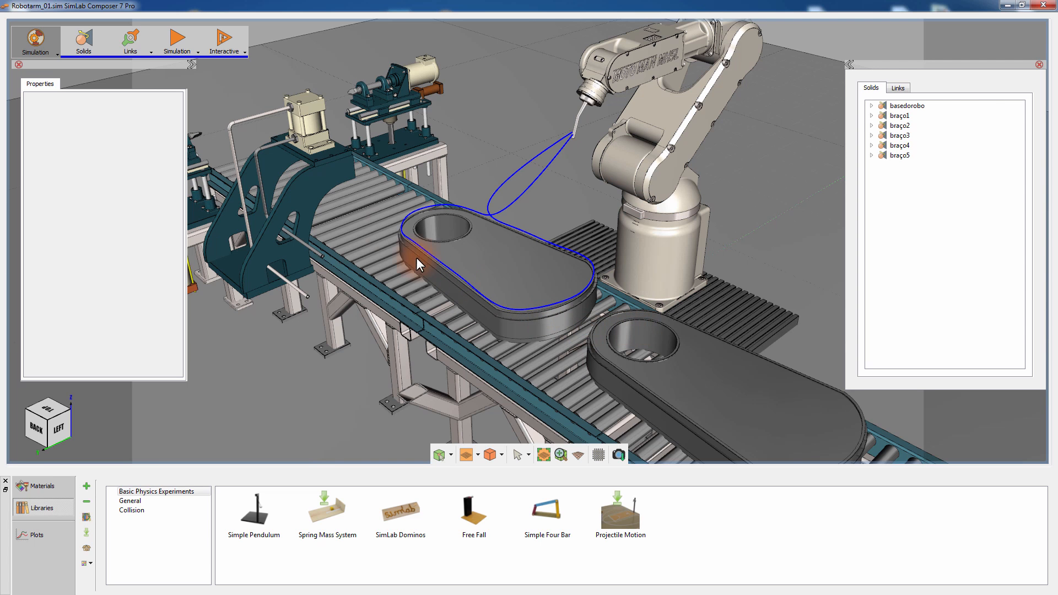
- Select the robot's base solid basedorobo and lock it in place
middle_click_drag(654, 241, 428, 281)
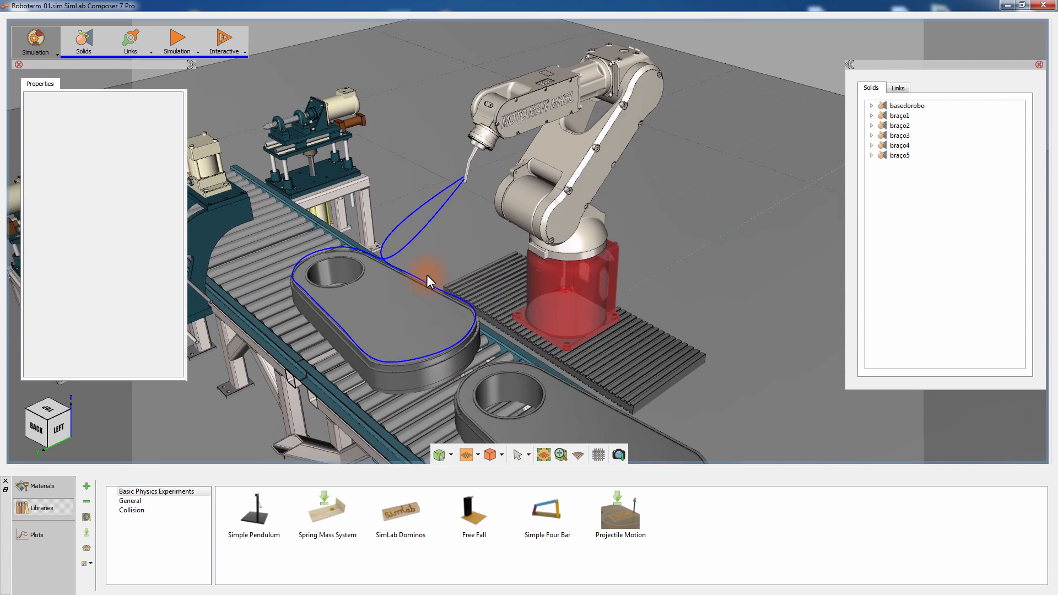
middle_click_drag(653, 270, 646, 223)
scroll(644, 242, "up", 2)
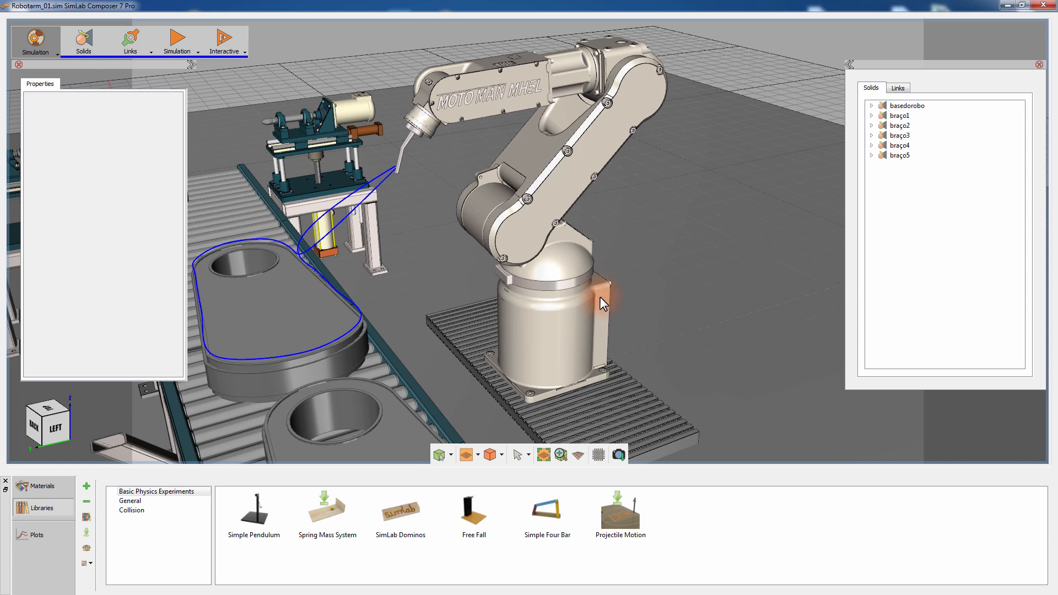
left_click(571, 296)
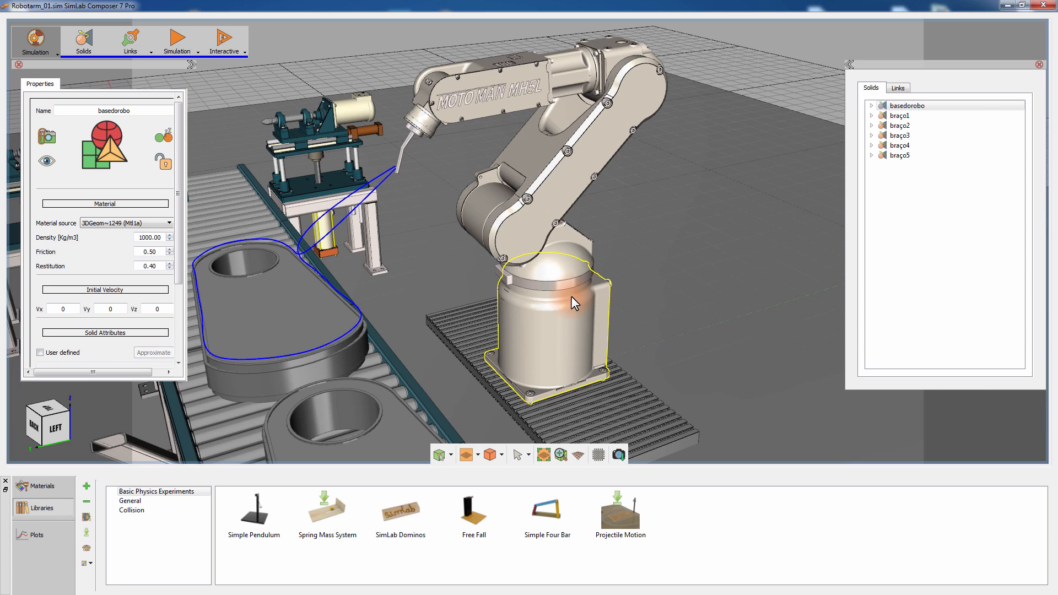
left_click(165, 163)
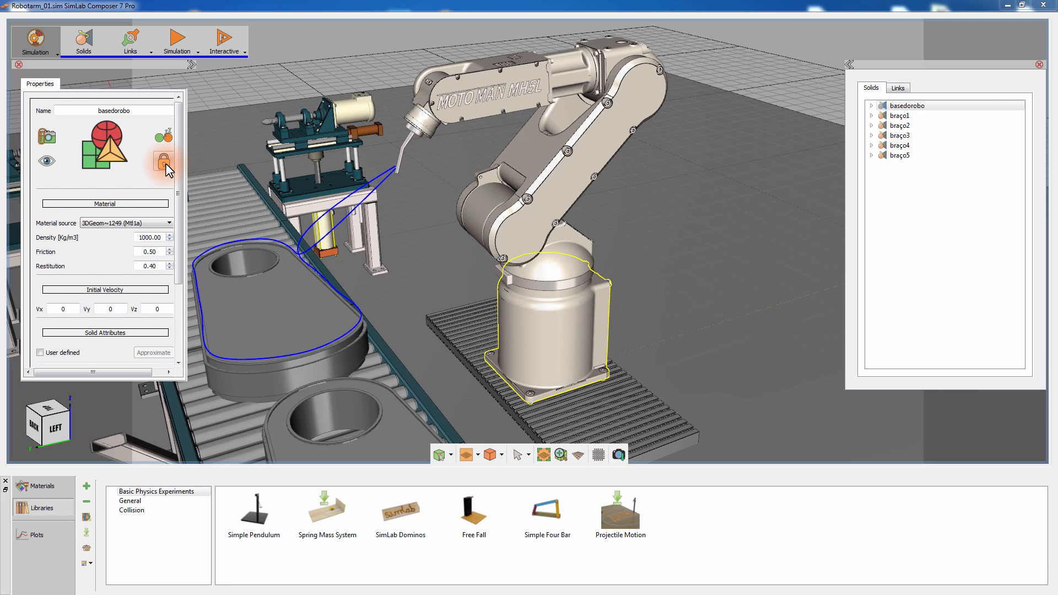
- Create a revolute joint between basedorobo and braço1, located on the circular edge where braço1 meets the base
left_click(137, 49)
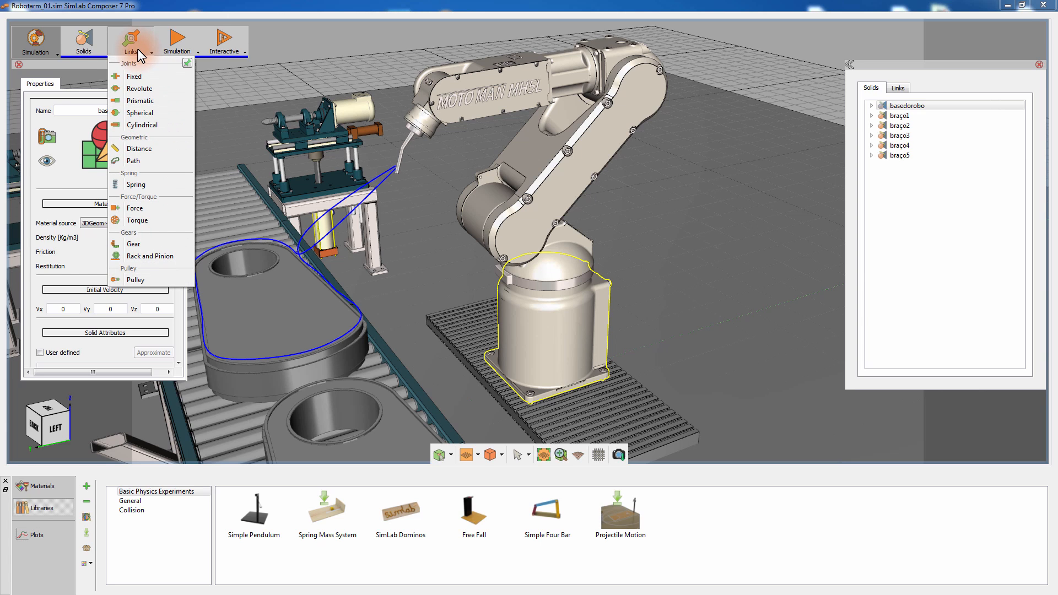
left_click(145, 89)
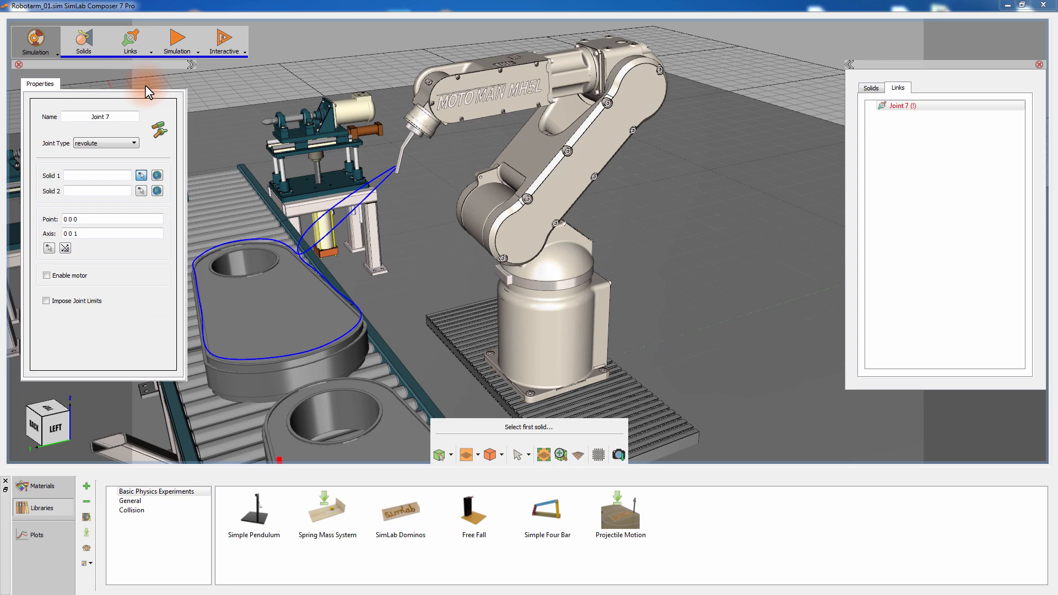
left_click(545, 300)
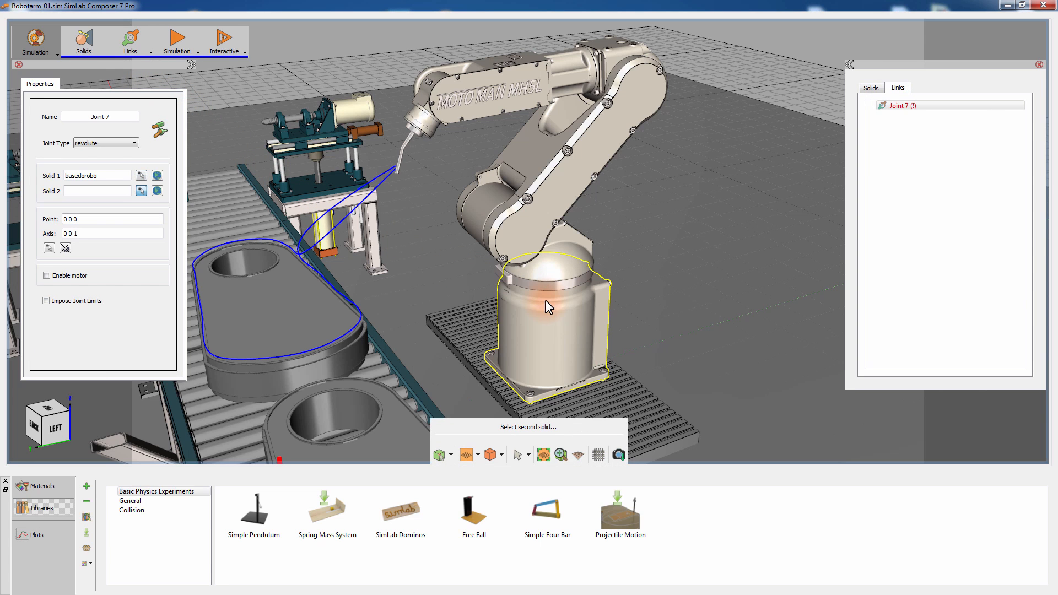
left_click(554, 265)
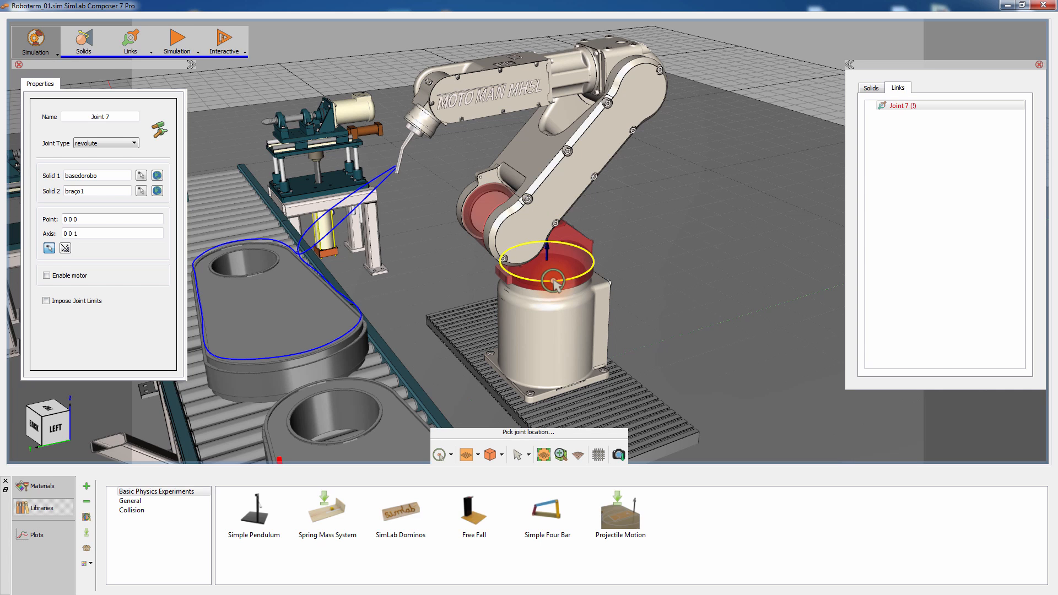
left_click(554, 284)
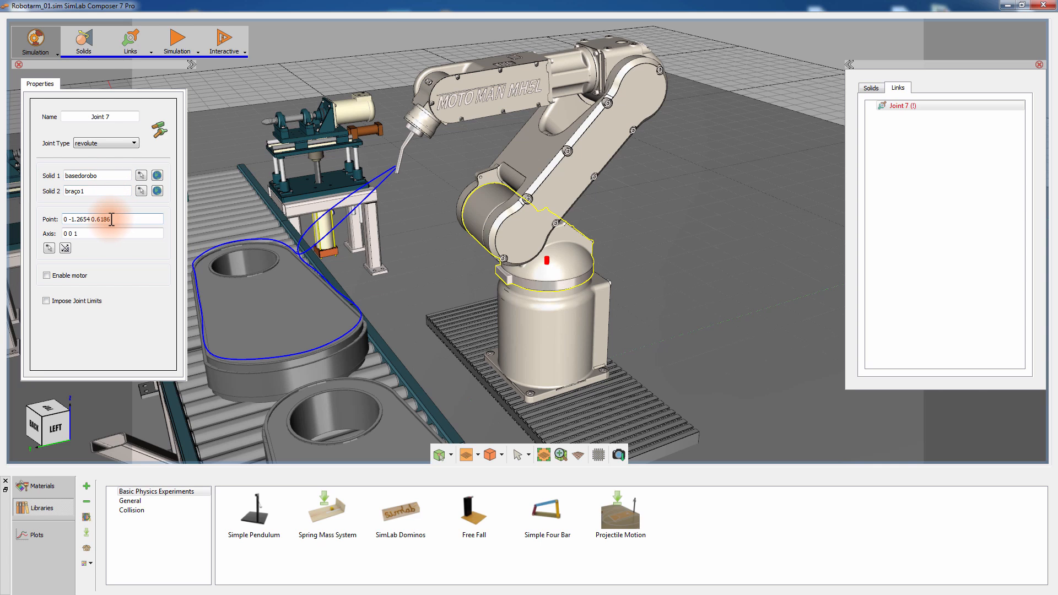
- Impose joint limits from -50 to 50 degrees on the basedorobo–braço1 joint
left_click(88, 301)
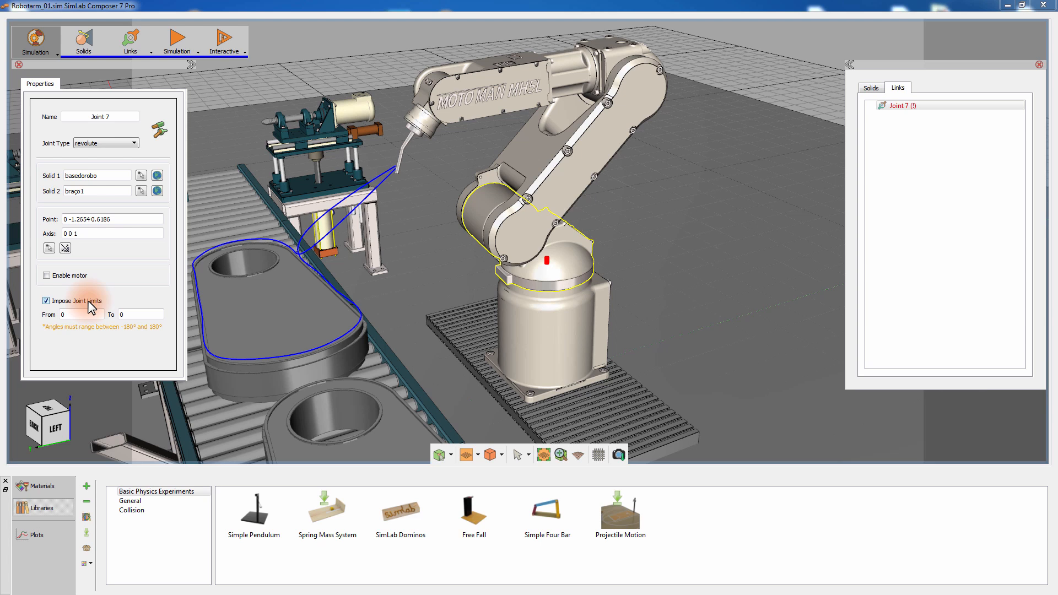
left_click(58, 316)
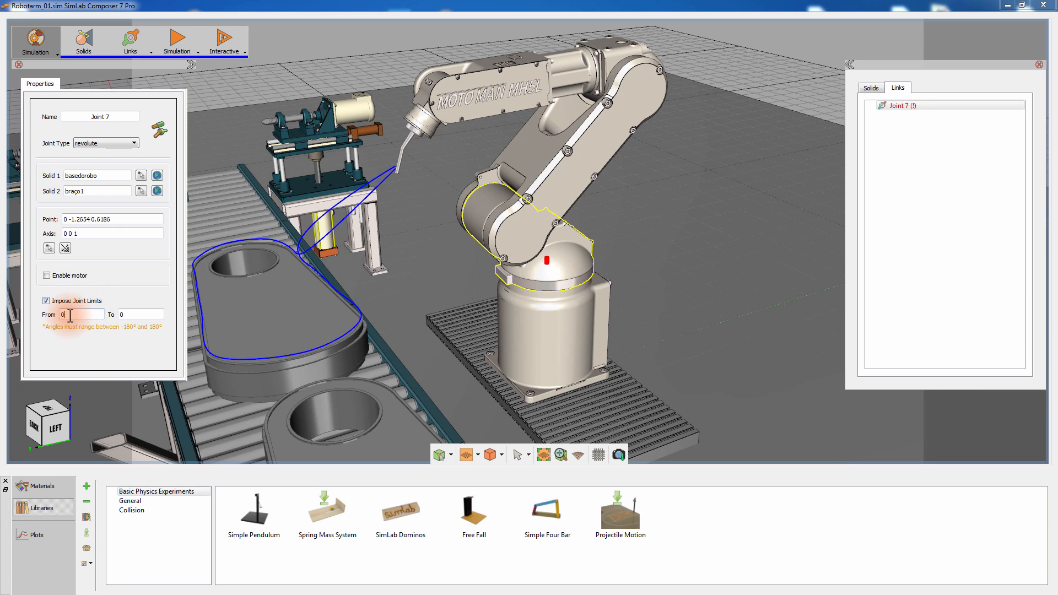
type("-50")
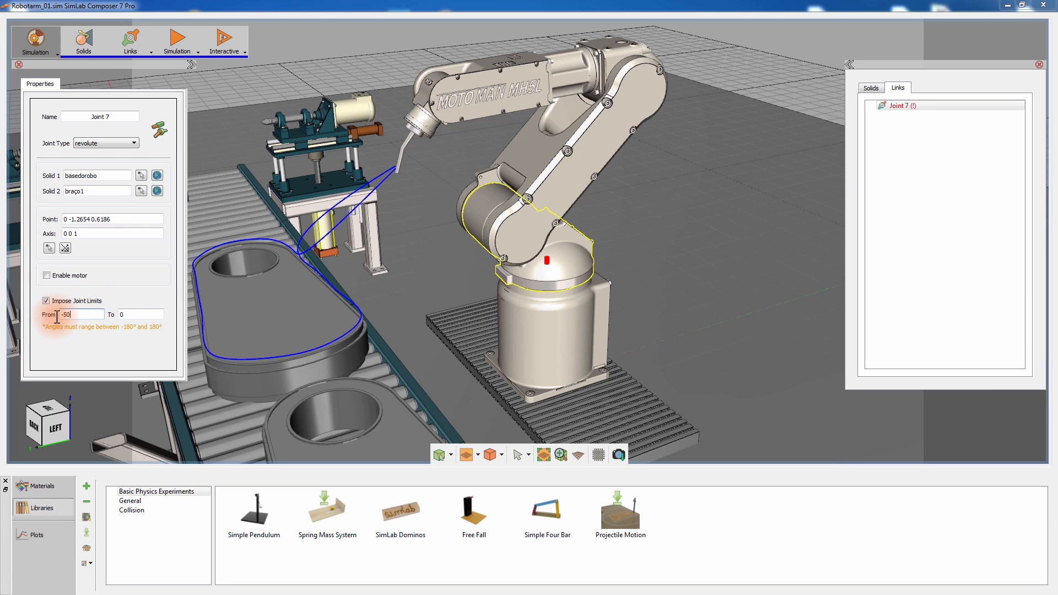
left_click(135, 314)
type("5")
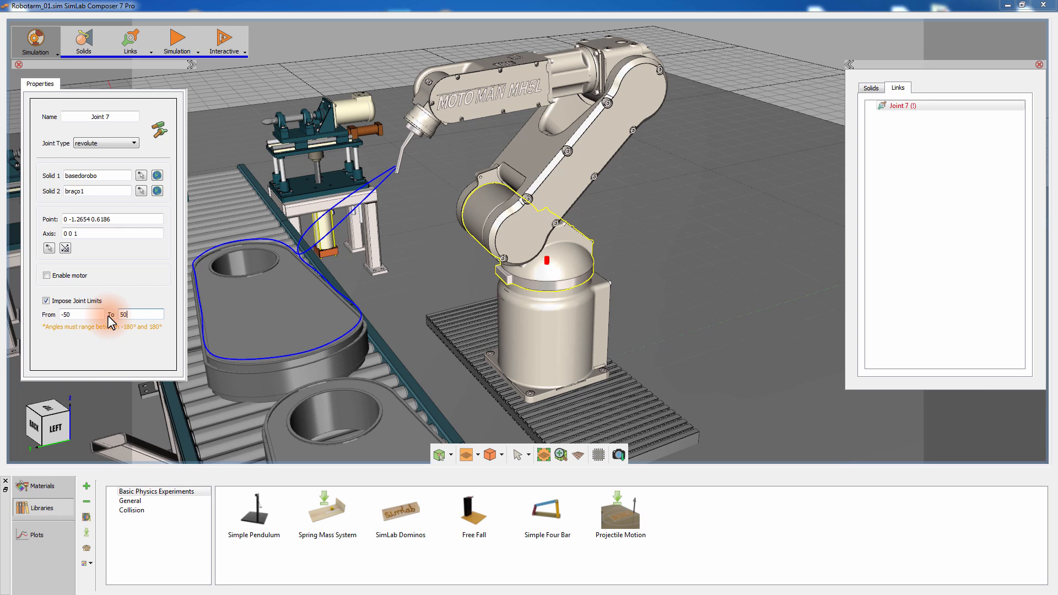
type("0")
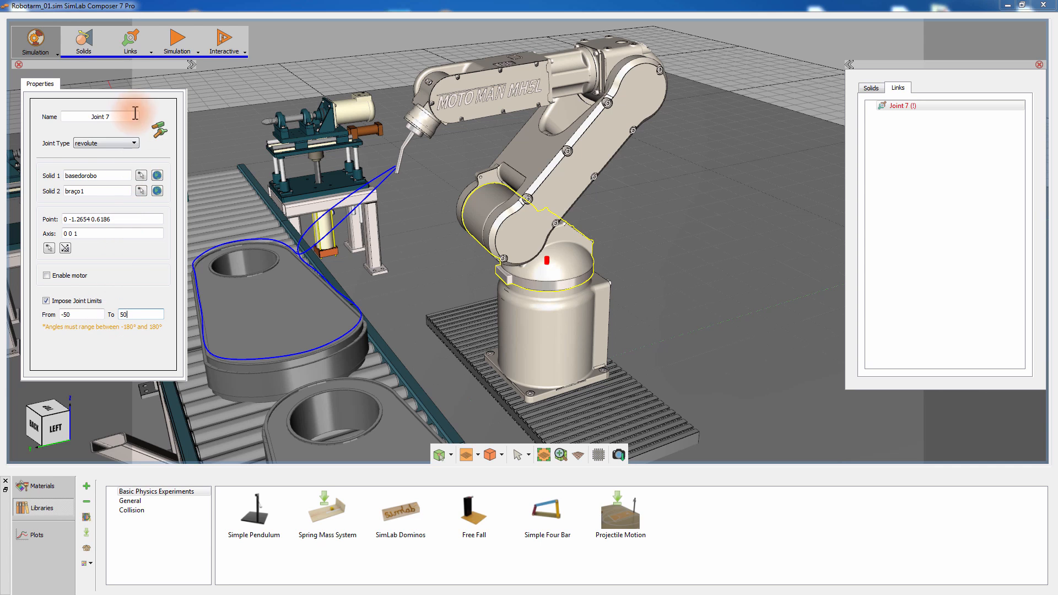
- Create a revolute joint between braço1 and braço2, located on the circular edge of braço1's shoulder cylinder
left_click(132, 44)
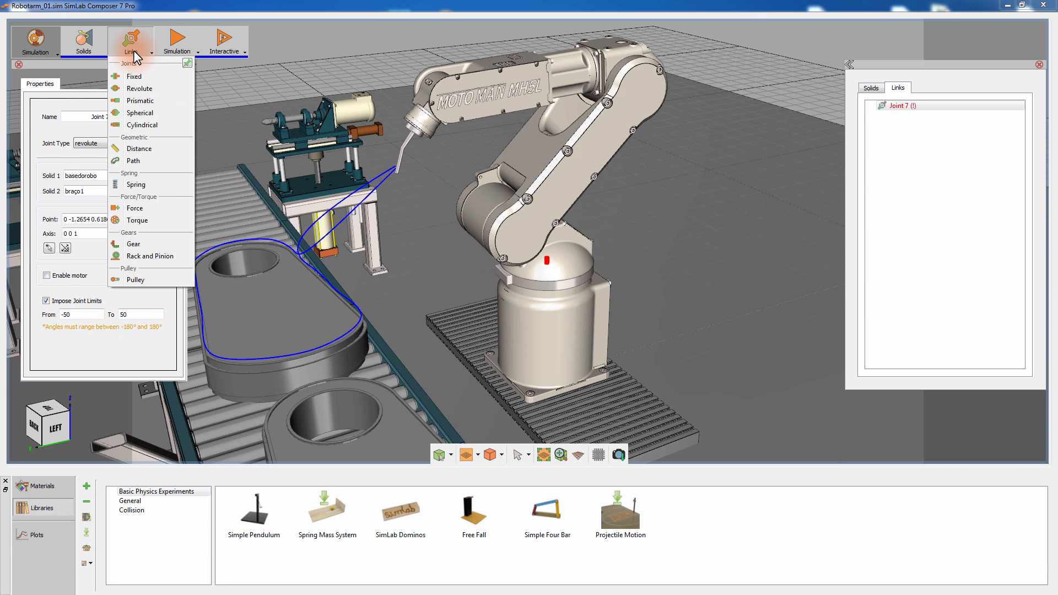
left_click(138, 88)
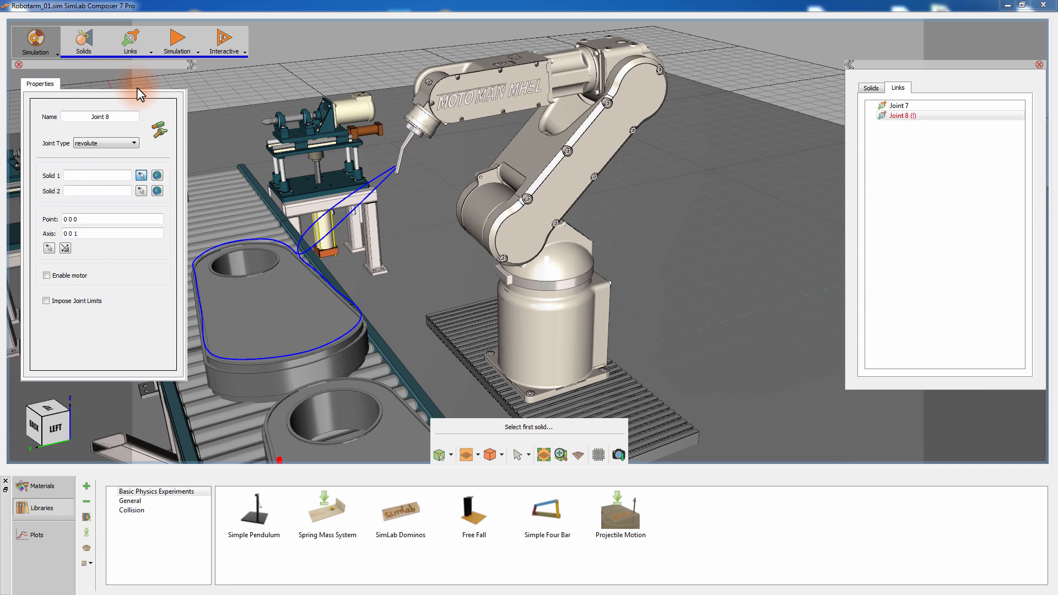
left_click(555, 240)
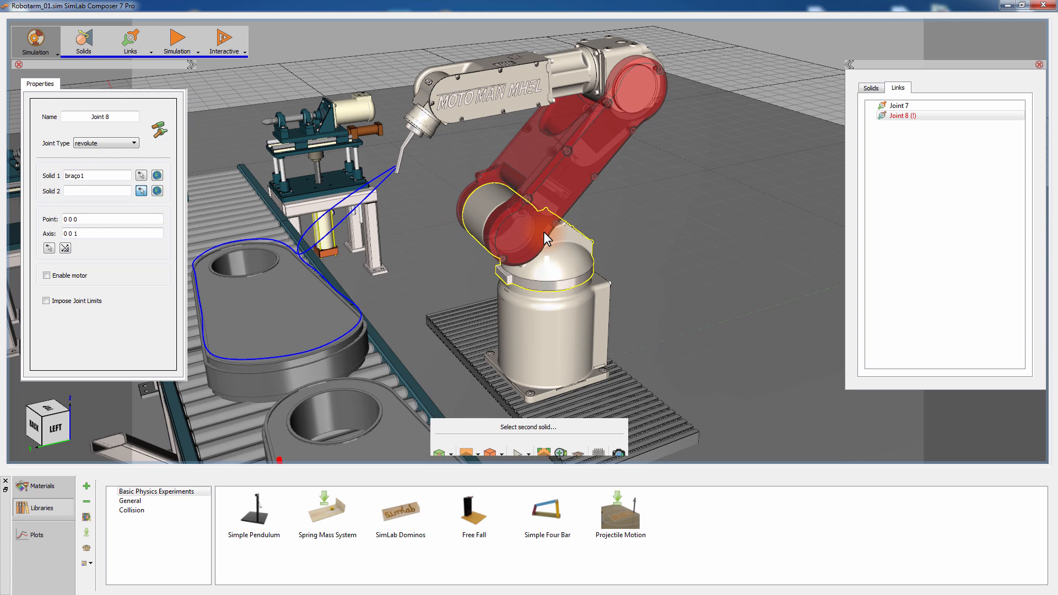
left_click(543, 232)
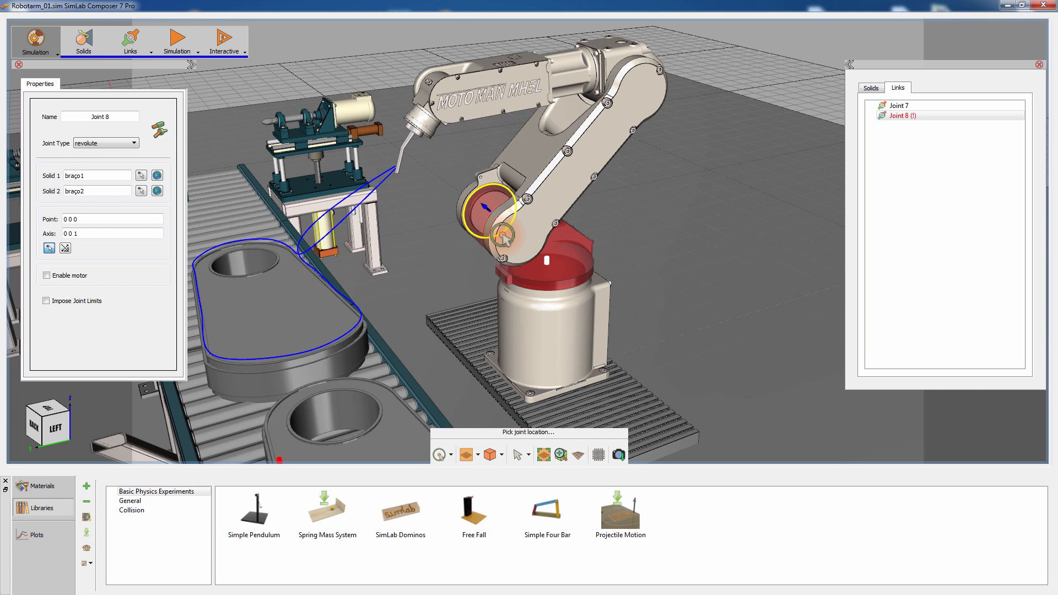
left_click(503, 235)
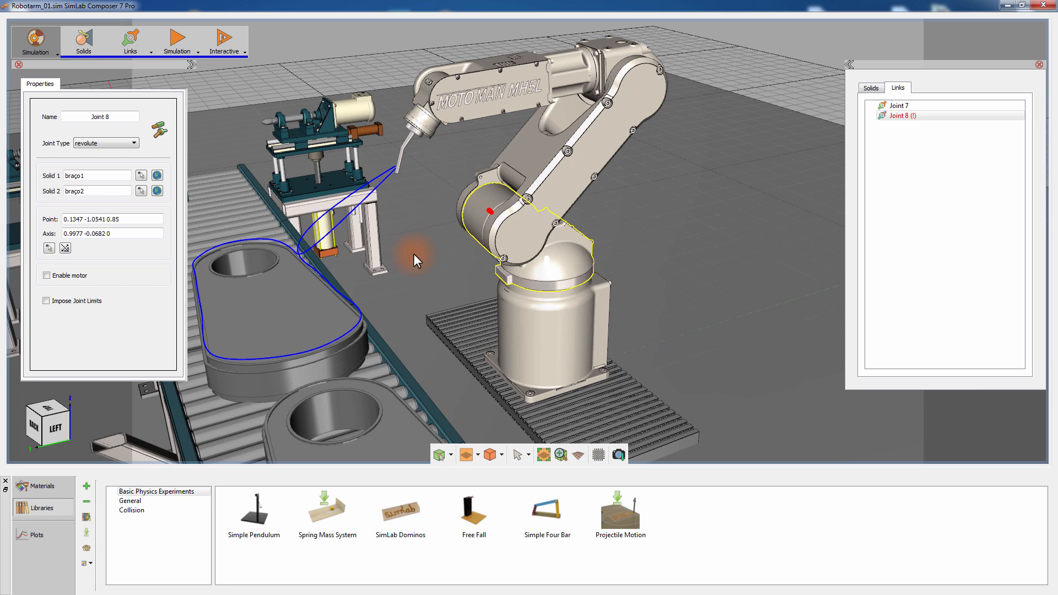
- Impose joint limits from -130 to 130 degrees on the braço1–braço2 joint
left_click(80, 299)
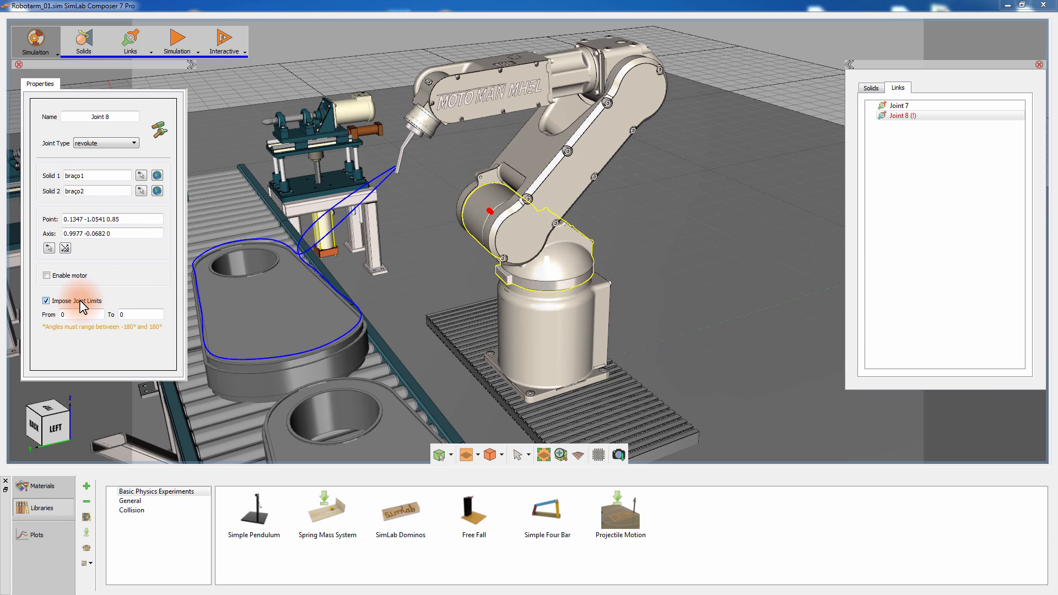
left_click(77, 313)
left_click_drag(77, 313, 55, 313)
type("-130")
left_click_drag(141, 313, 105, 316)
type("13")
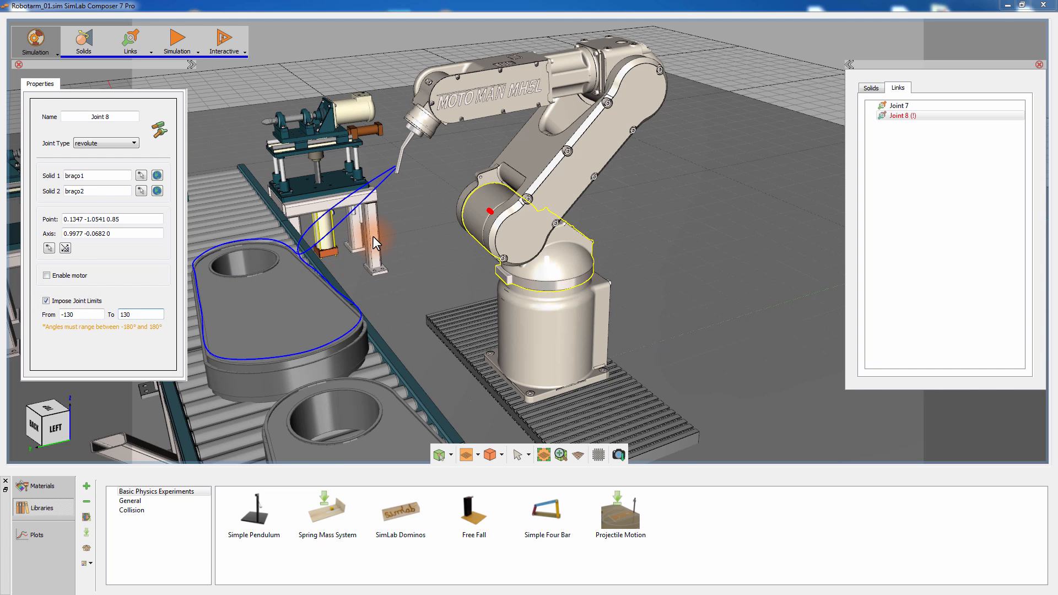
- Create a revolute joint between braço2 and braço3, located on the circular edge at the arm's elbow
middle_click_drag(337, 239, 310, 271)
left_click(132, 41)
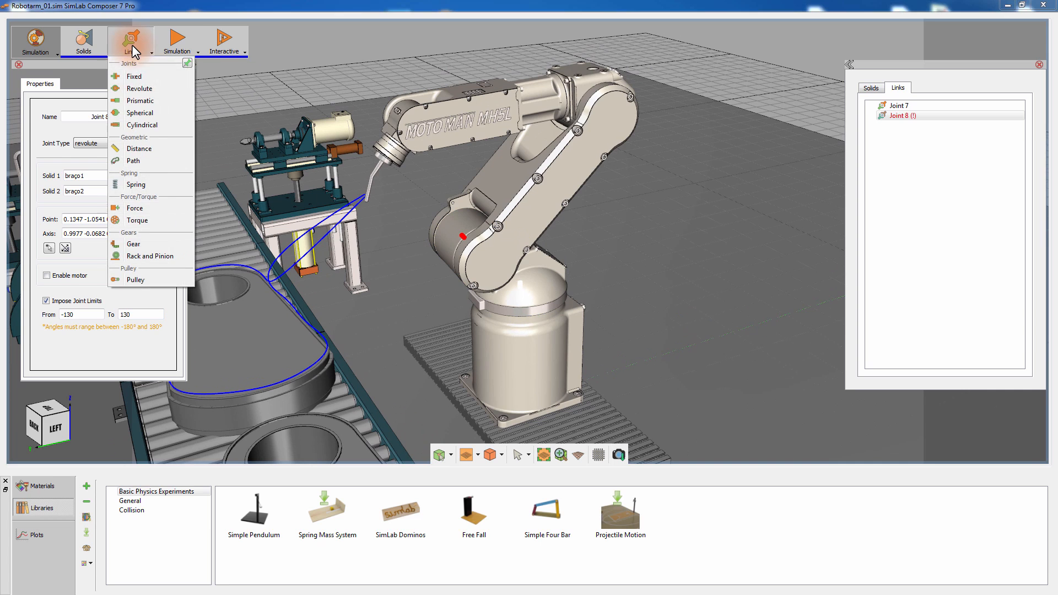
left_click(140, 88)
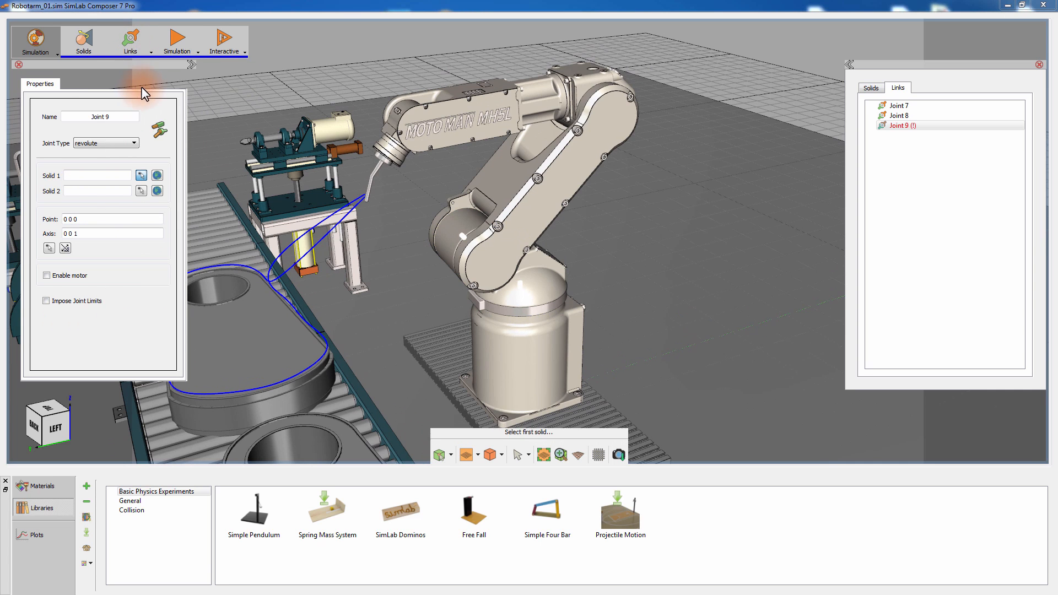
left_click(551, 161)
left_click(578, 91)
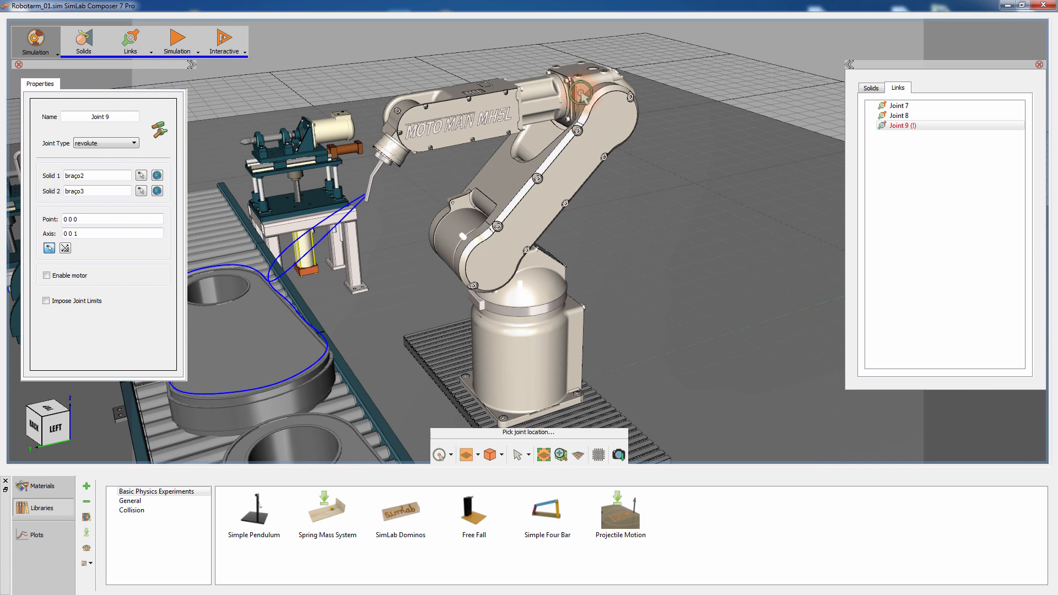
left_click(573, 95)
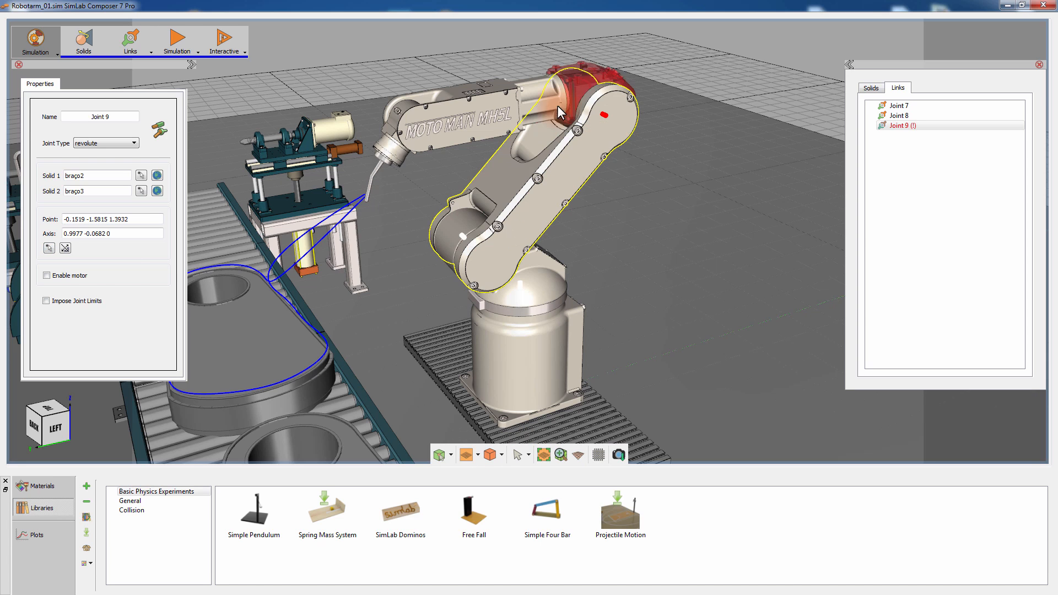
- Impose joint limits from -50 to 50 degrees on the braço2–braço3 joint
left_click(100, 298)
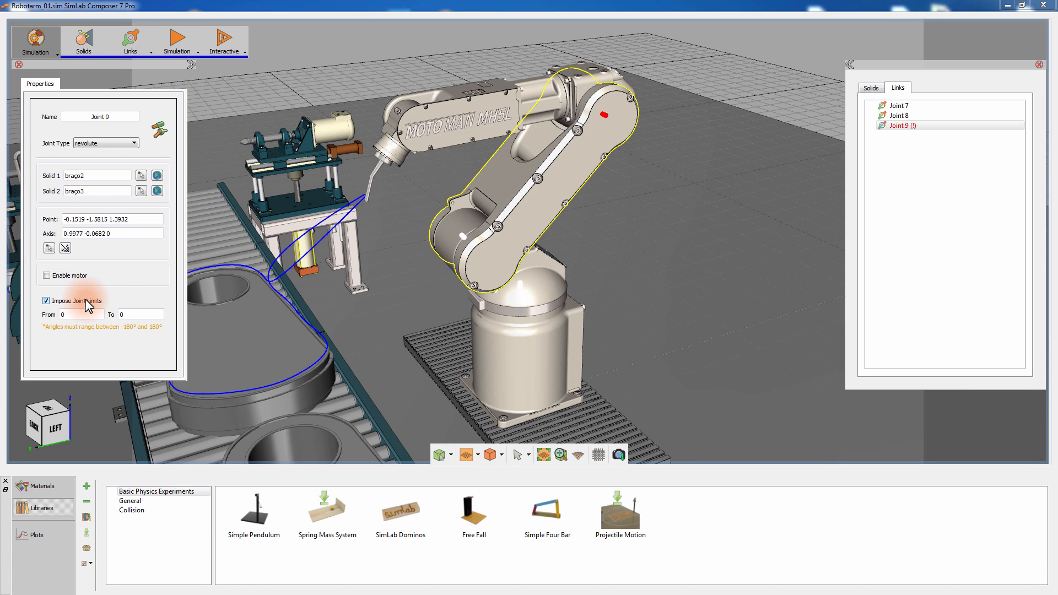
left_click(57, 315)
type("-50")
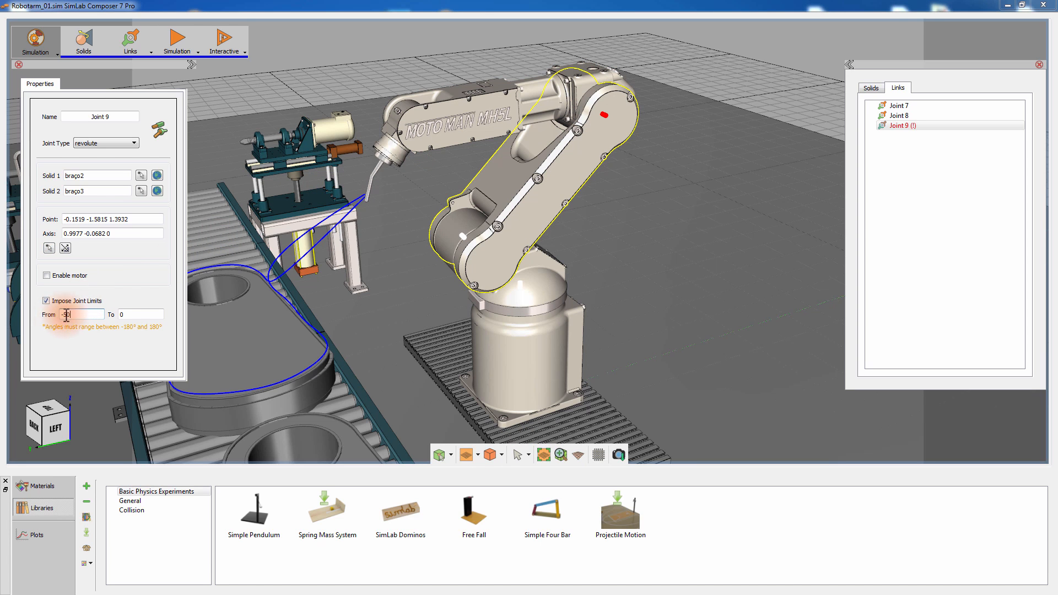
left_click(121, 314)
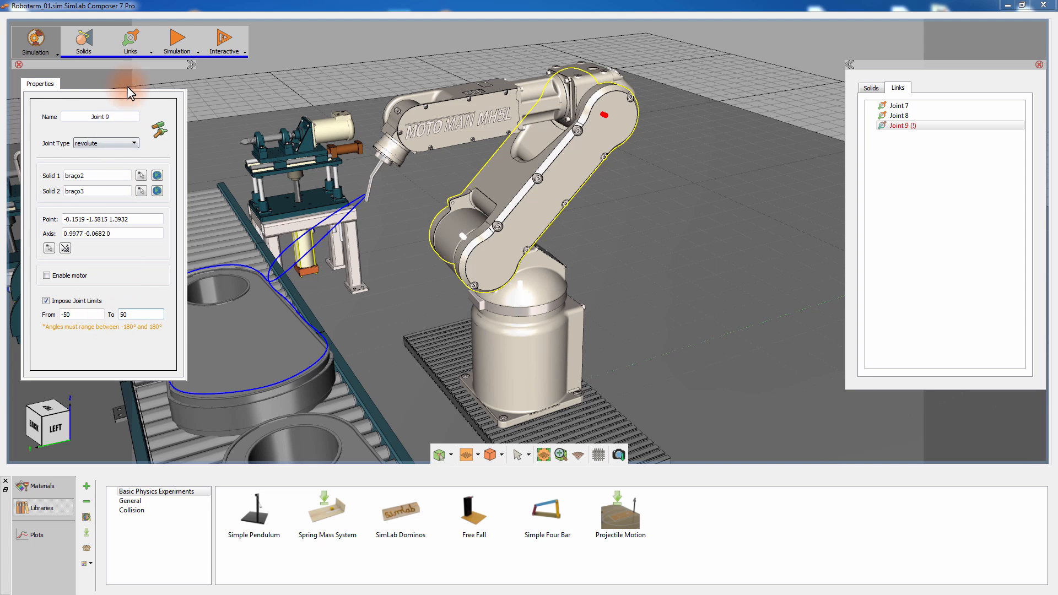
- Detach the list of link types as a floating palette and place it beside the robot arm
left_click(133, 52)
left_click(186, 64)
left_click_drag(160, 66, 725, 57)
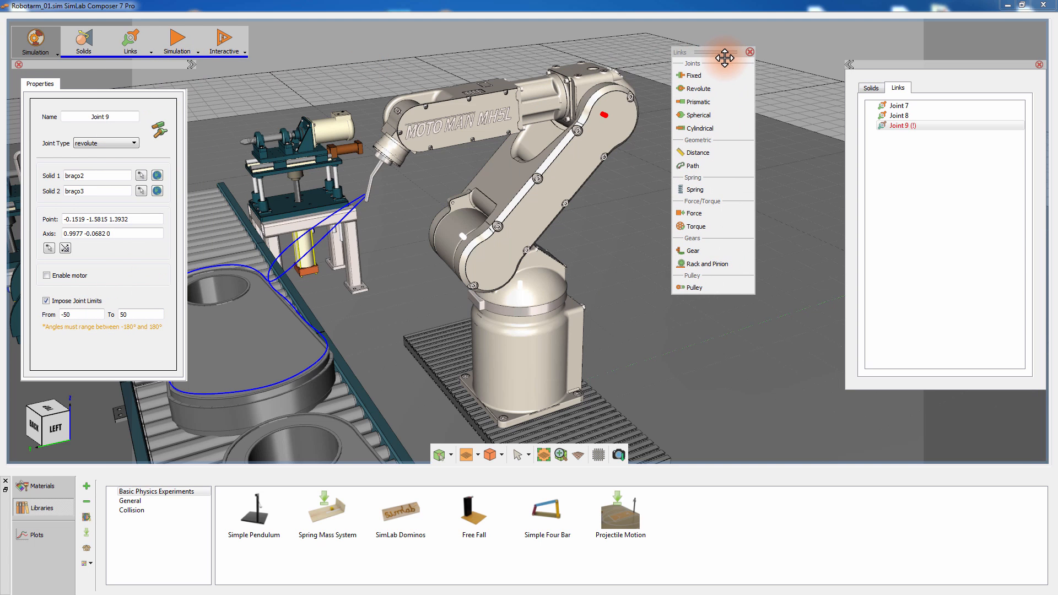
- Create a revolute joint between braço3 and braço4, located on the circular edge where the forearm meets the elbow housing
scroll(552, 113, "up", 3)
left_click(693, 86)
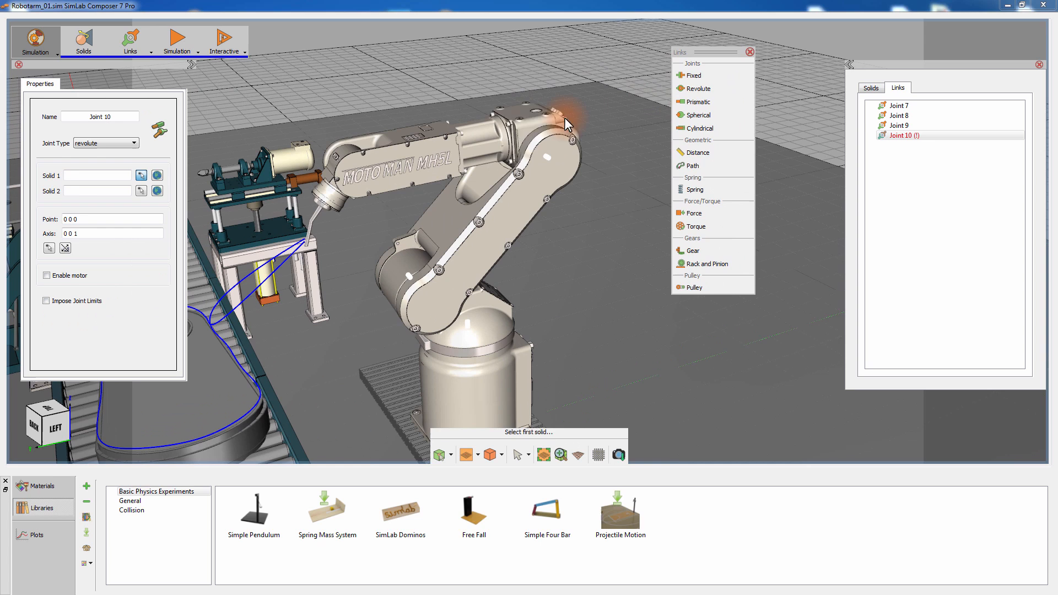
left_click(527, 123)
left_click(483, 138)
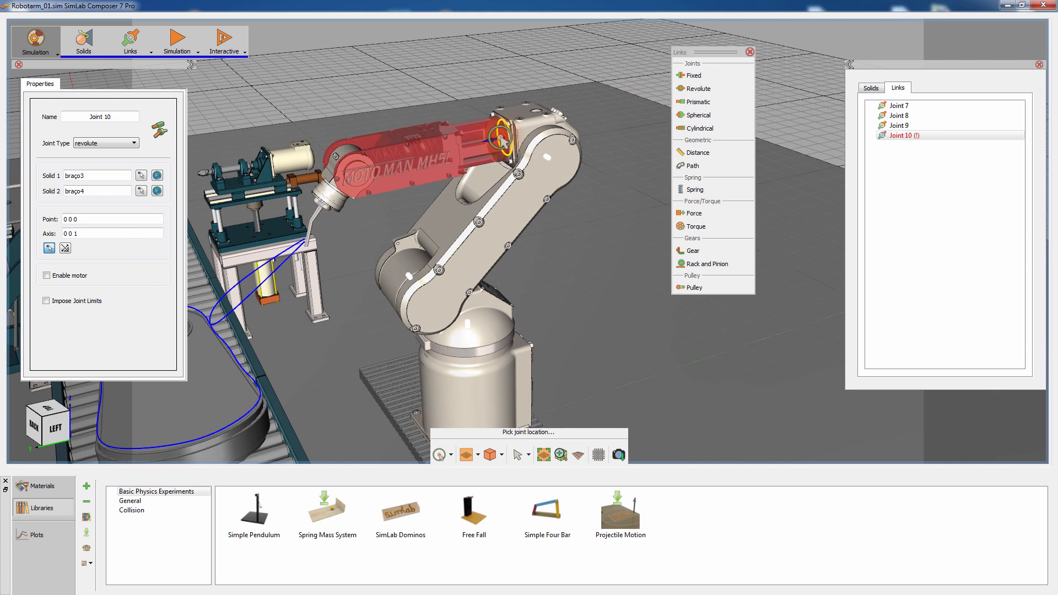
left_click(501, 137)
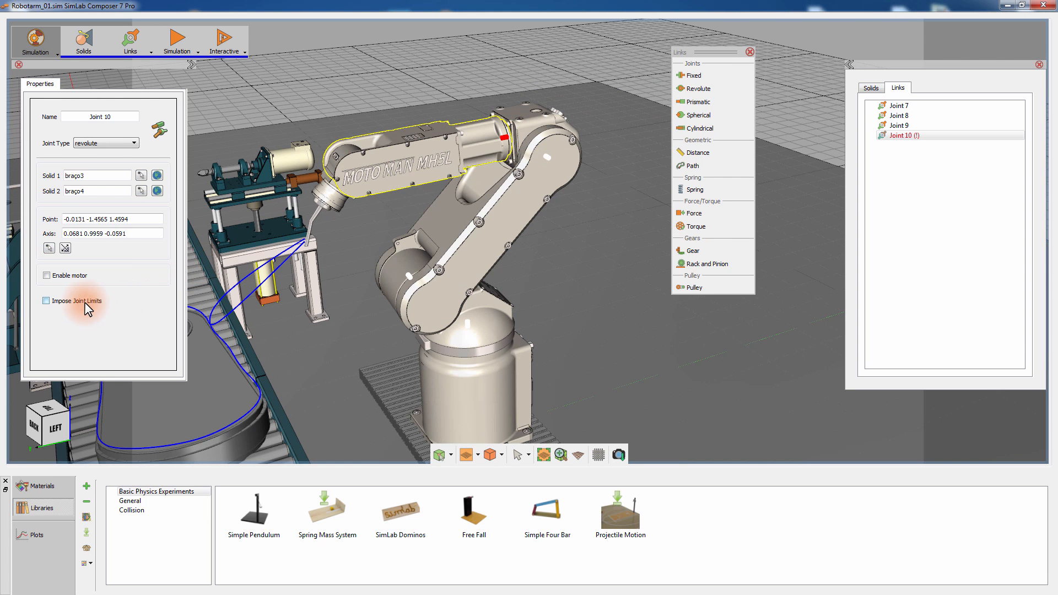
- Impose joint limits from -20 to 20 degrees on the braço3–braço4 joint
left_click(46, 300)
left_click(77, 314)
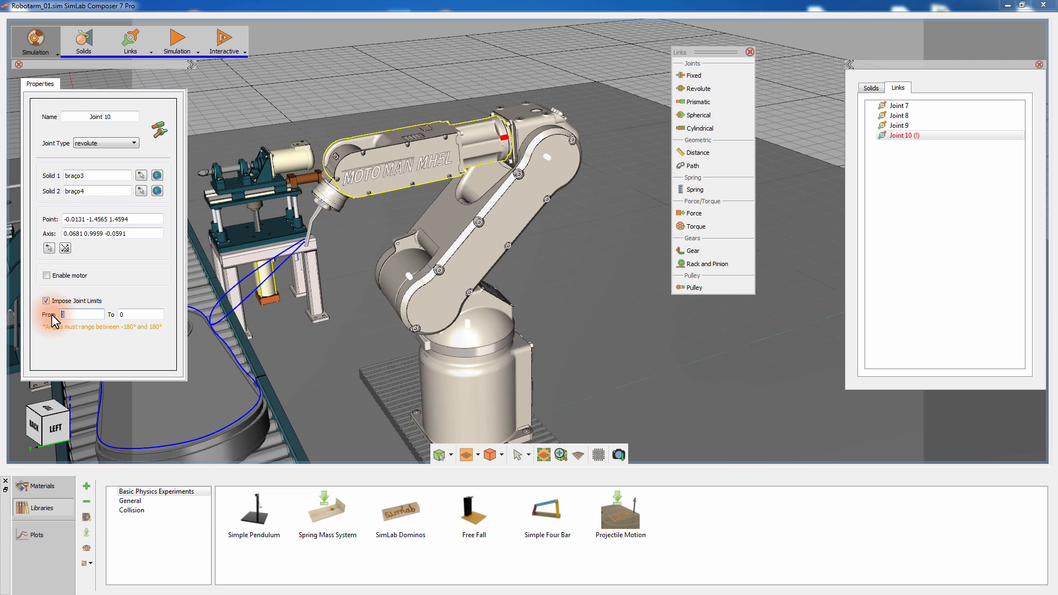
type("-20")
left_click_drag(134, 315, 107, 316)
type("20")
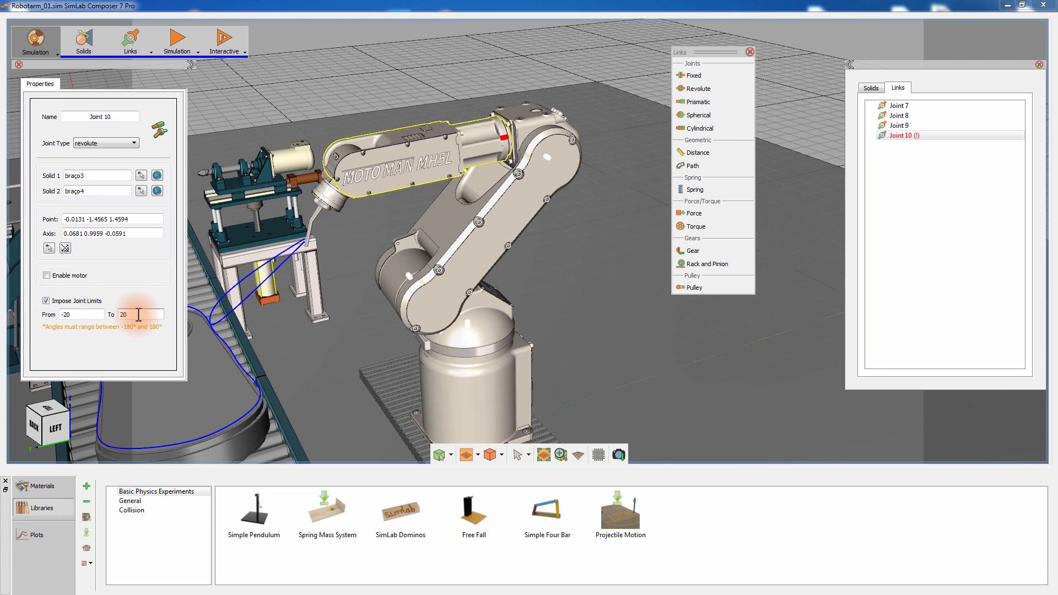
middle_click_drag(343, 227, 445, 223)
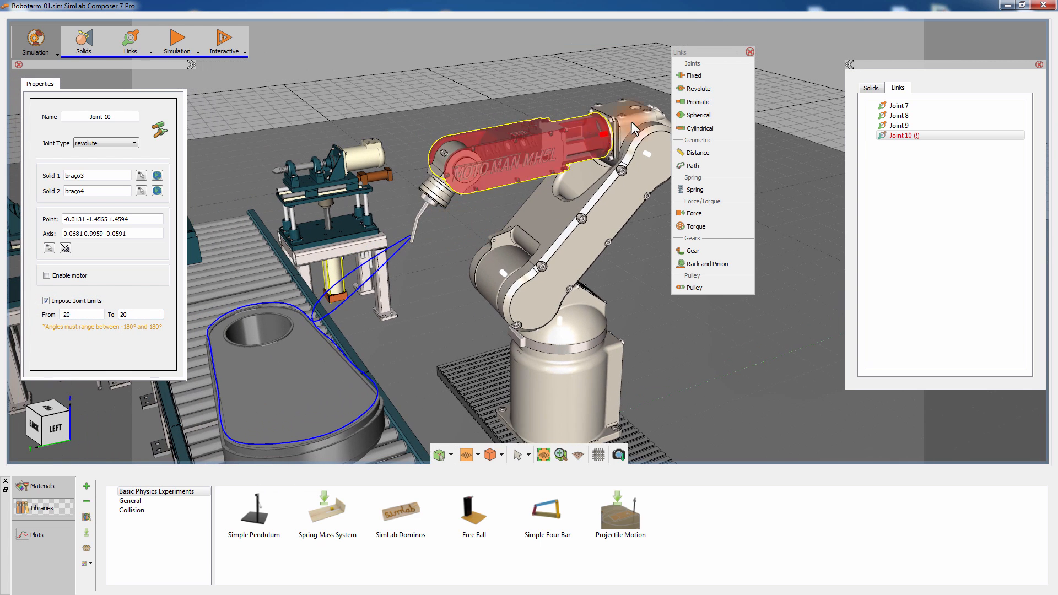
- Create a revolute joint between braço4 and braço5, located on the circular edge at the wrist pivot
left_click(714, 90)
left_click(481, 170)
left_click(441, 168)
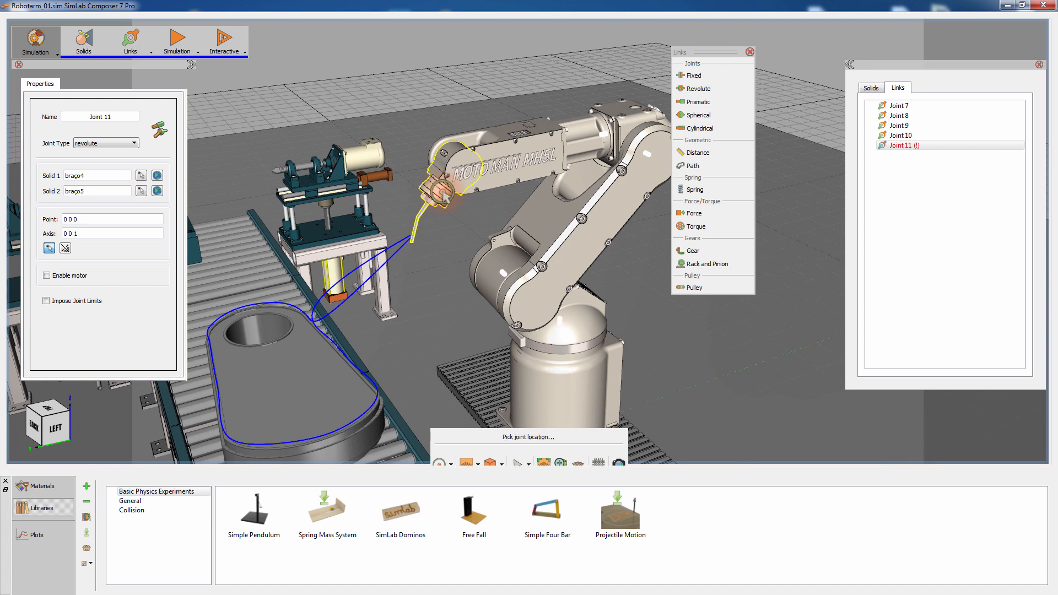
left_click(465, 162)
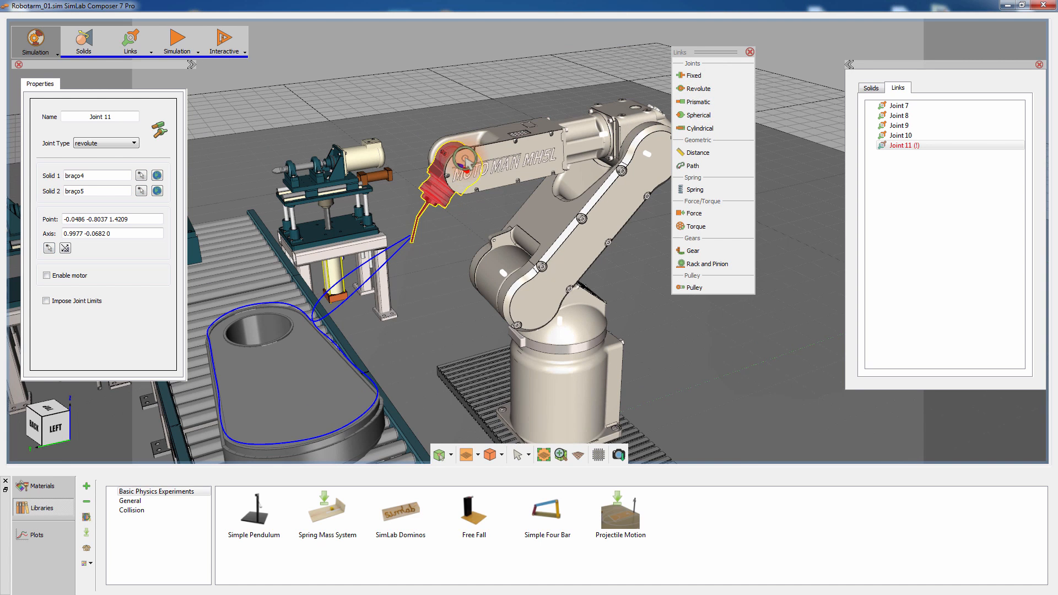
- Impose joint limits from -20 to 20 degrees on the braço4–braço5 joint
left_click(95, 300)
left_click(62, 317)
type("-")
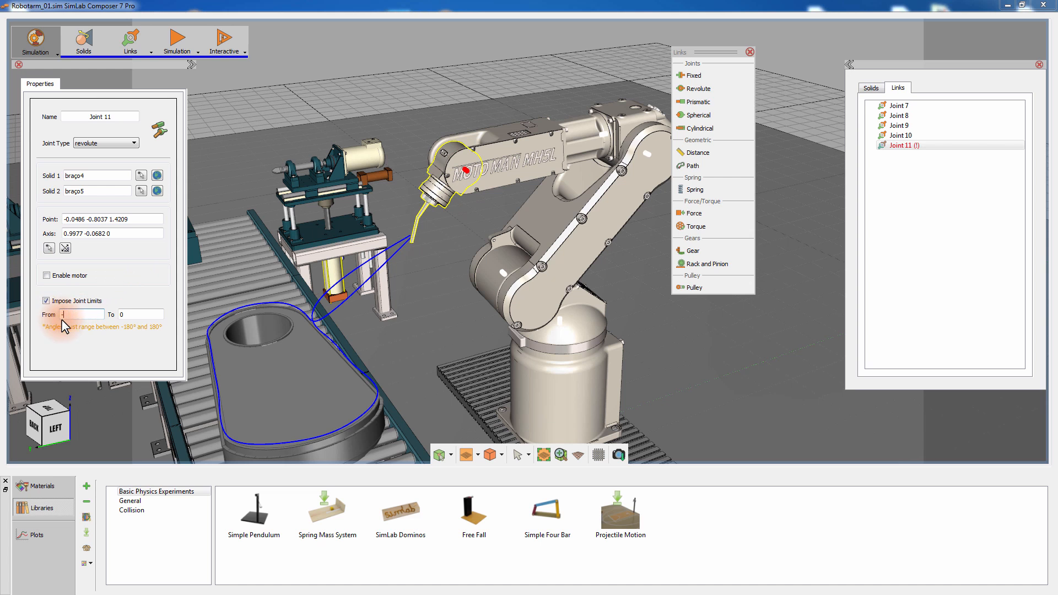
type("20")
key("Tab")
type("20")
- Create a path link with braço5 as the following solid and GroundSolid as the solid containing the path
middle_click_drag(392, 290, 479, 270)
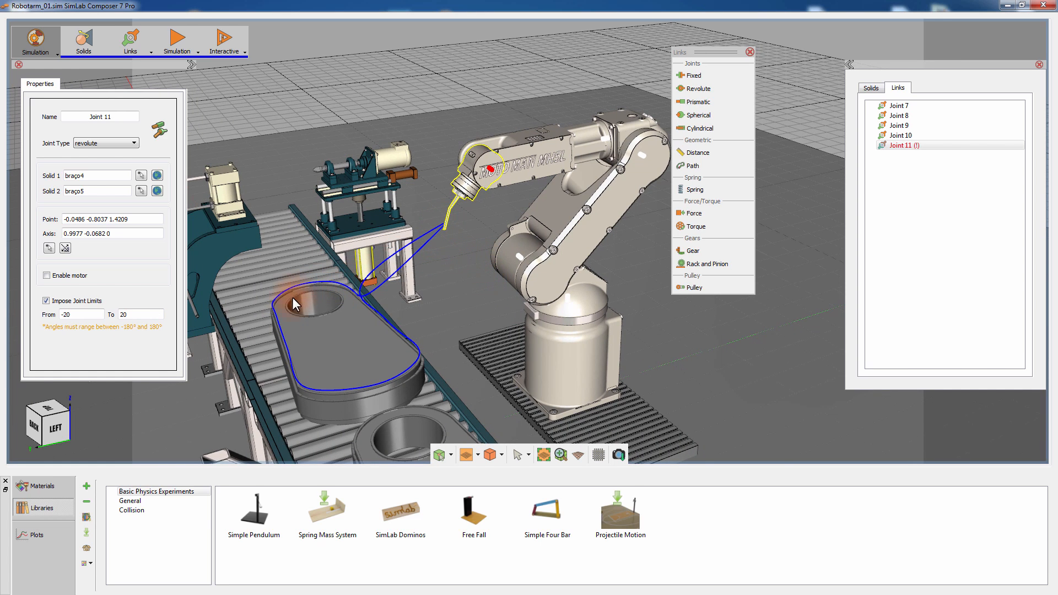
left_click(692, 164)
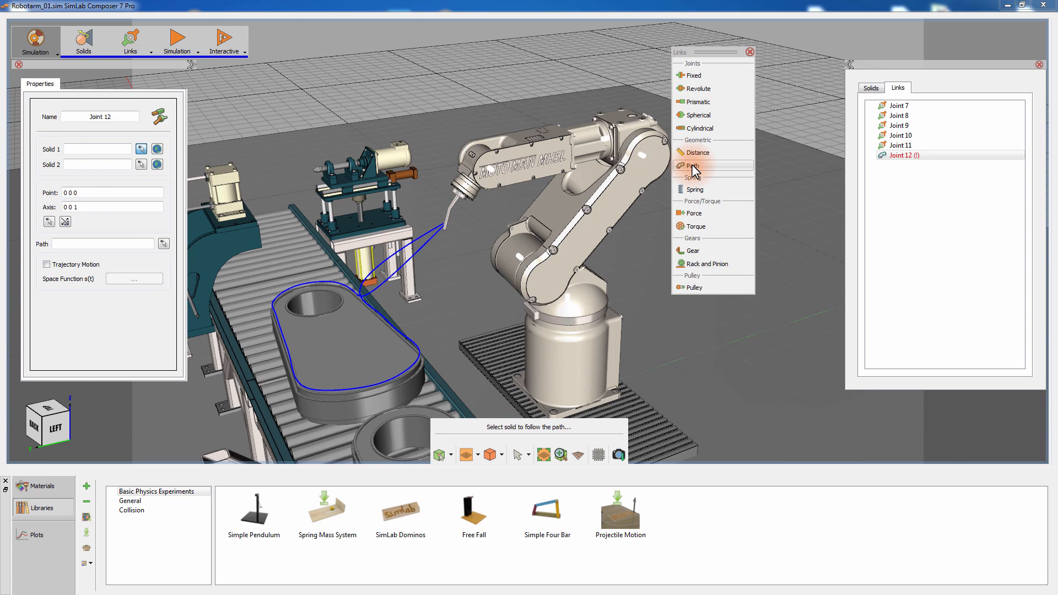
left_click(463, 193)
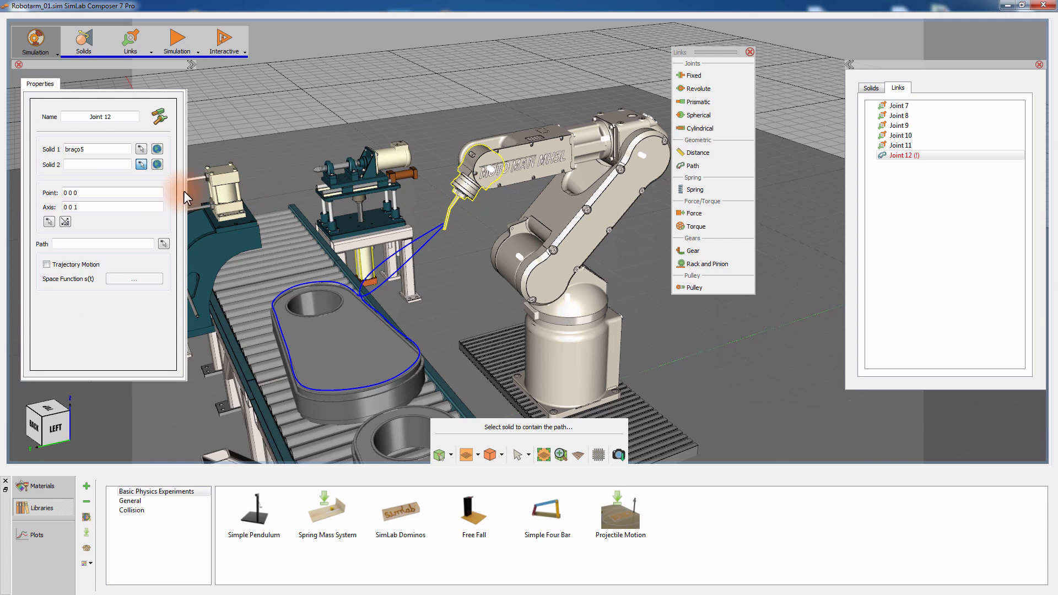
left_click(156, 164)
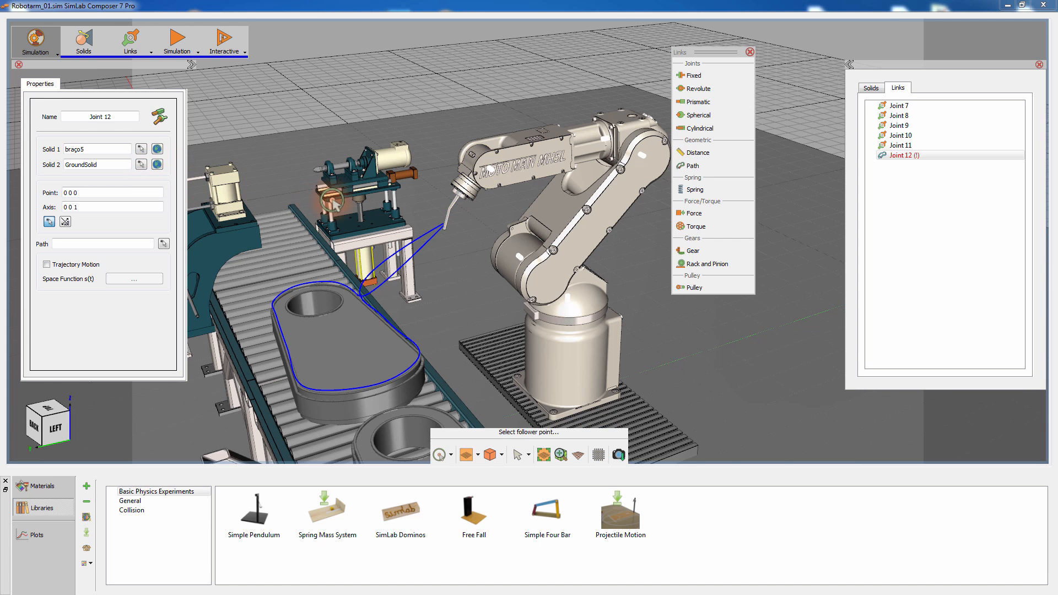
- Place the path link's follower point on the torch tip and assign the blue spline PATH~3 as its path
middle_click_drag(399, 200, 459, 198)
scroll(460, 200, "up", 3)
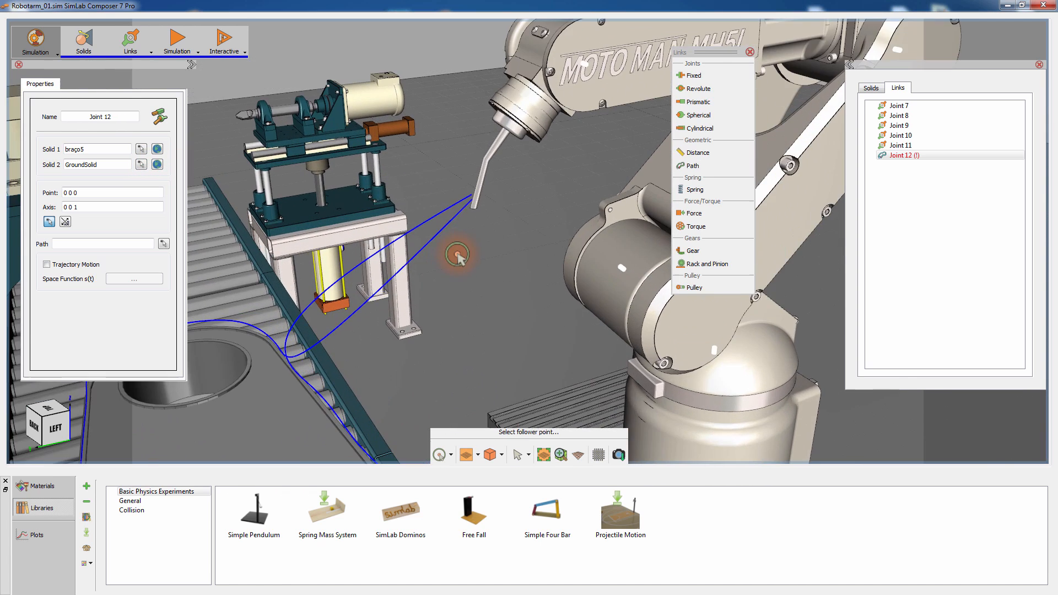
left_click(474, 208)
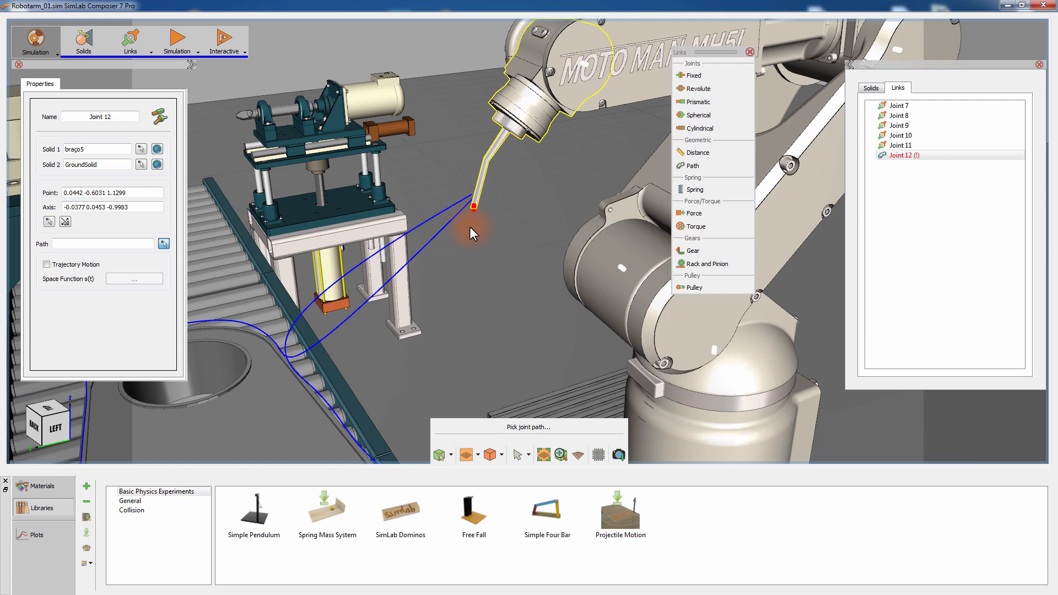
scroll(461, 259, "down", 2)
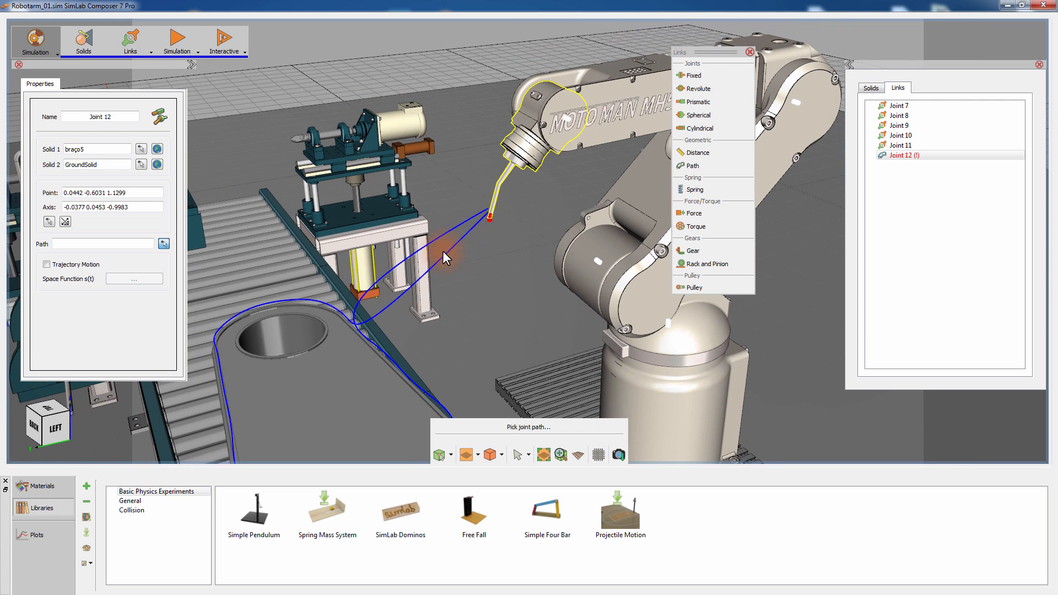
left_click(438, 261)
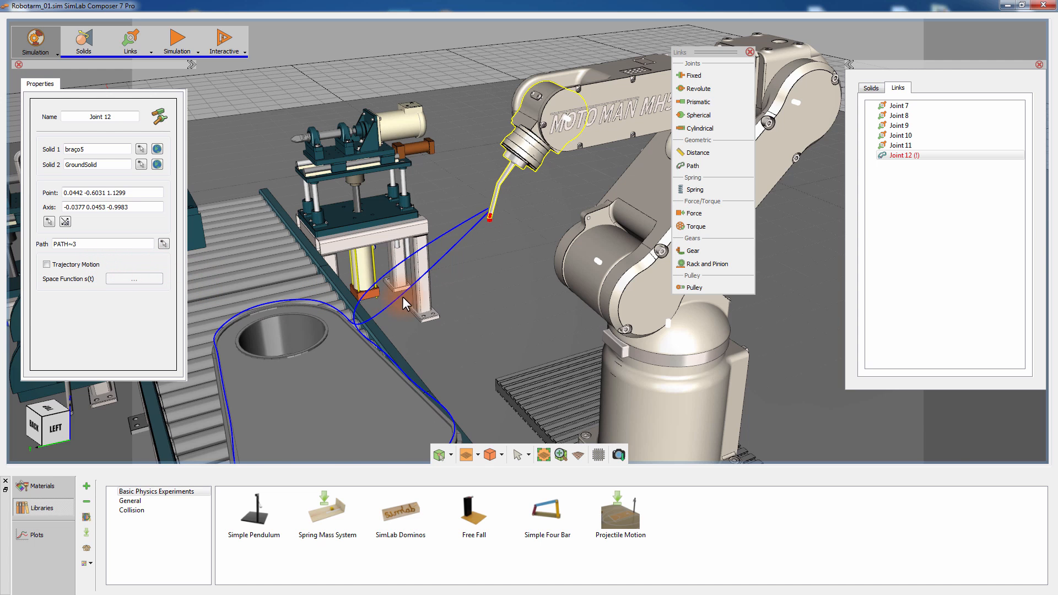
- Enable trajectory motion on the path link and give its Ramp space function a slope of 0.4
middle_click_drag(429, 285, 441, 270)
scroll(441, 261, "down", 2)
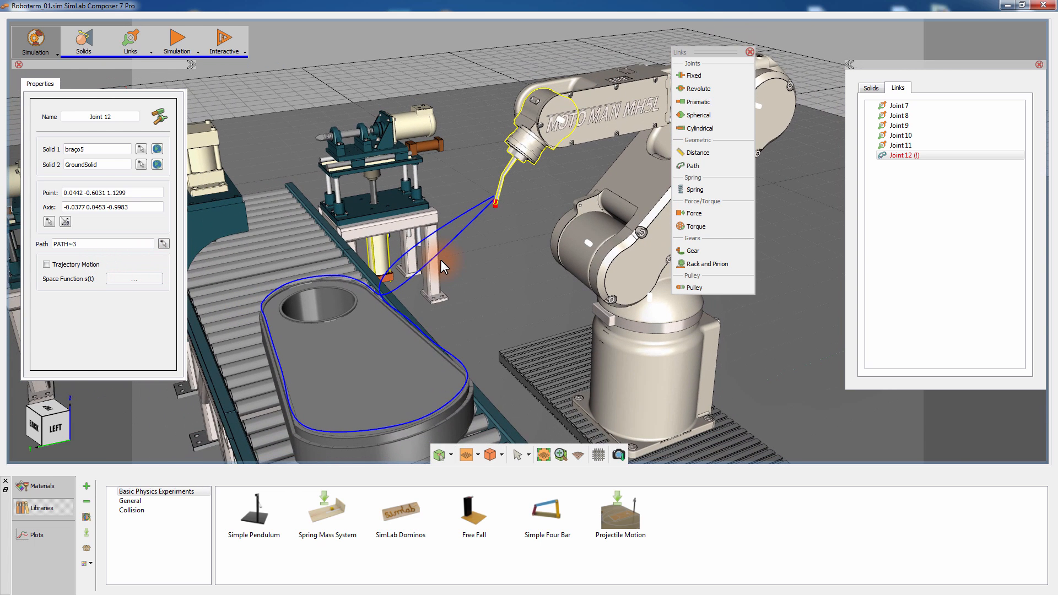
left_click(62, 265)
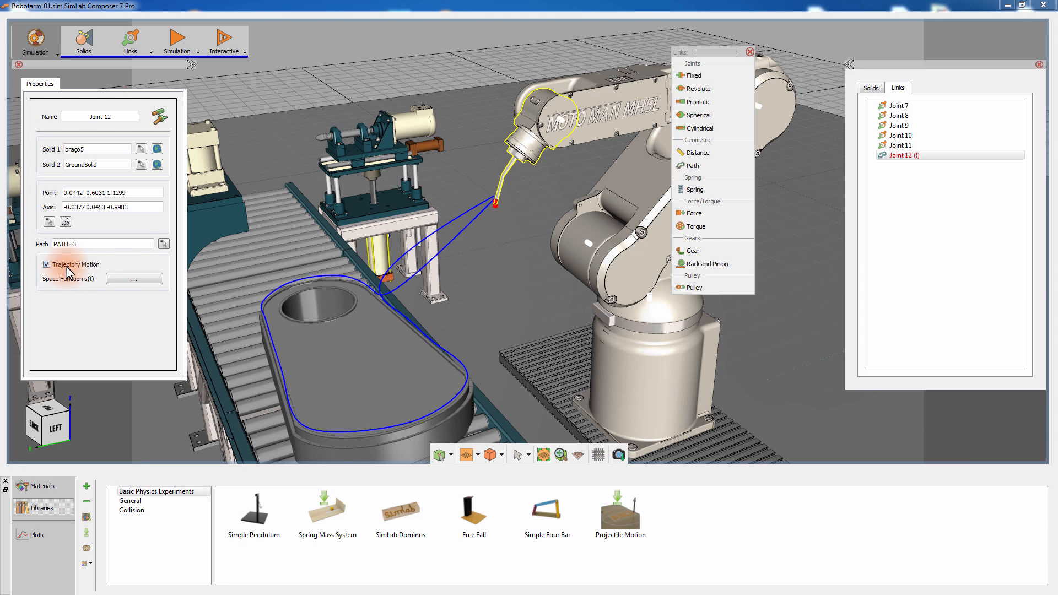
left_click(118, 278)
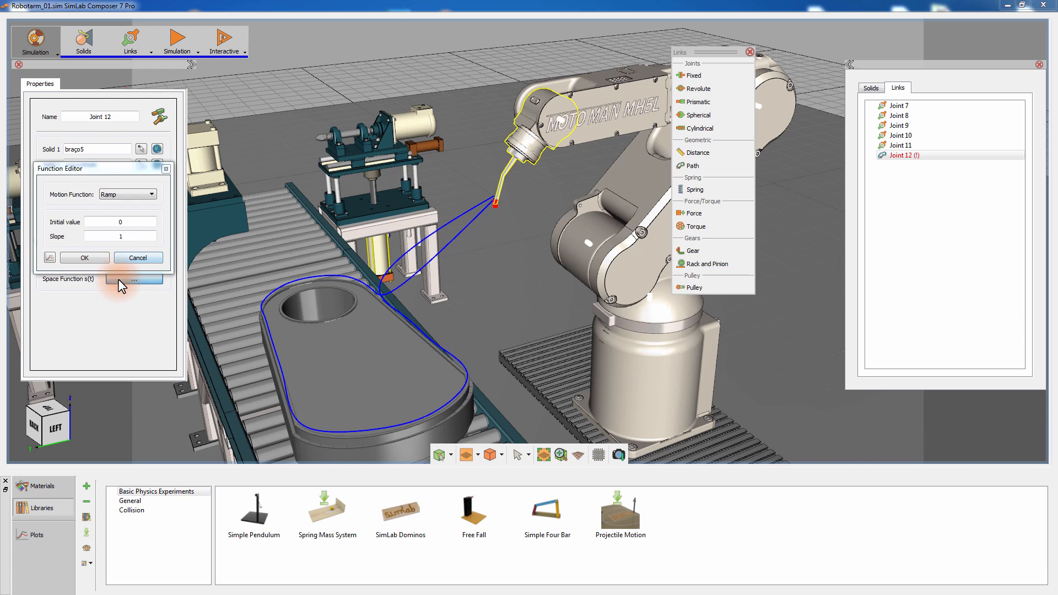
left_click_drag(131, 238, 113, 239)
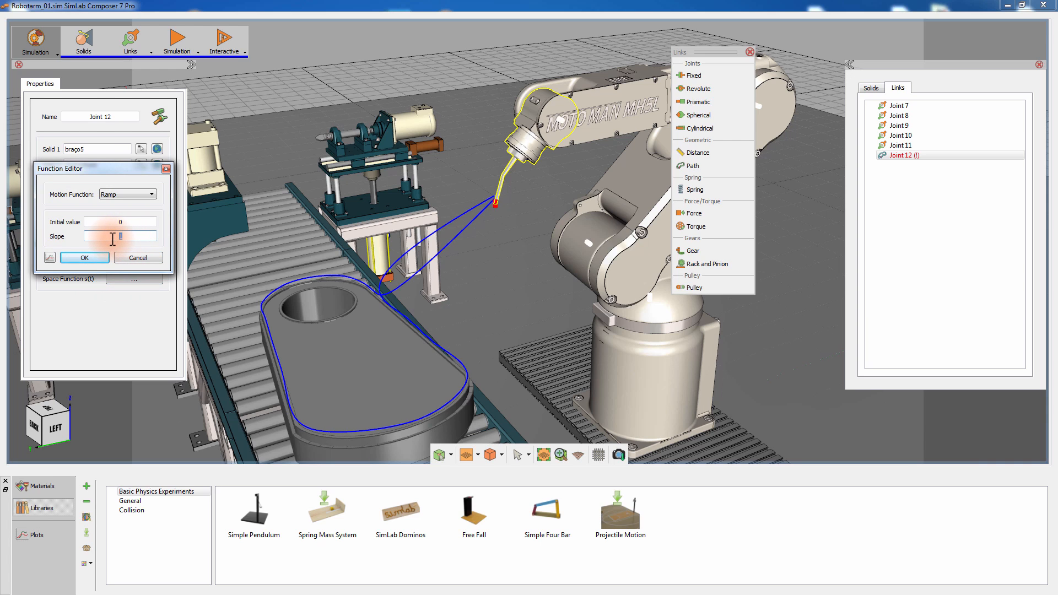
type(".4")
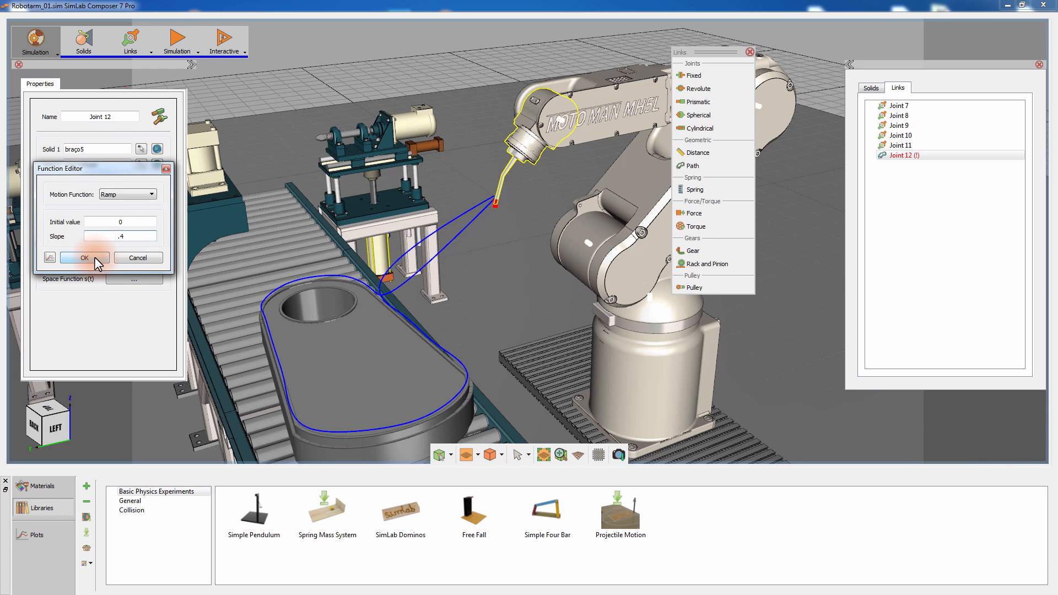
left_click(96, 259)
- Close the floating palette of link types and run the robot arm simulation
left_click_drag(367, 255, 395, 249)
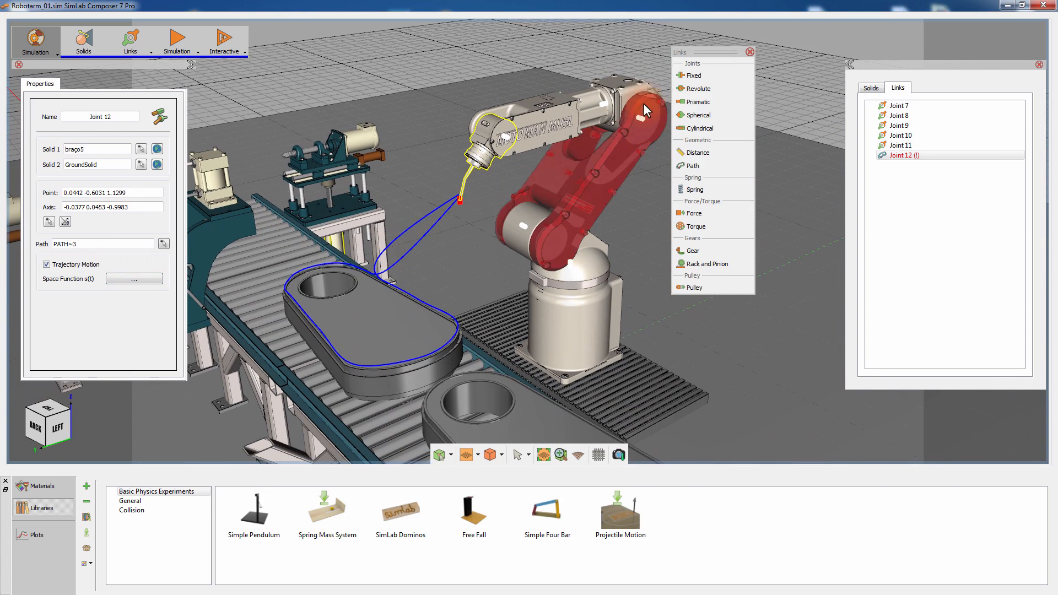
left_click(750, 51)
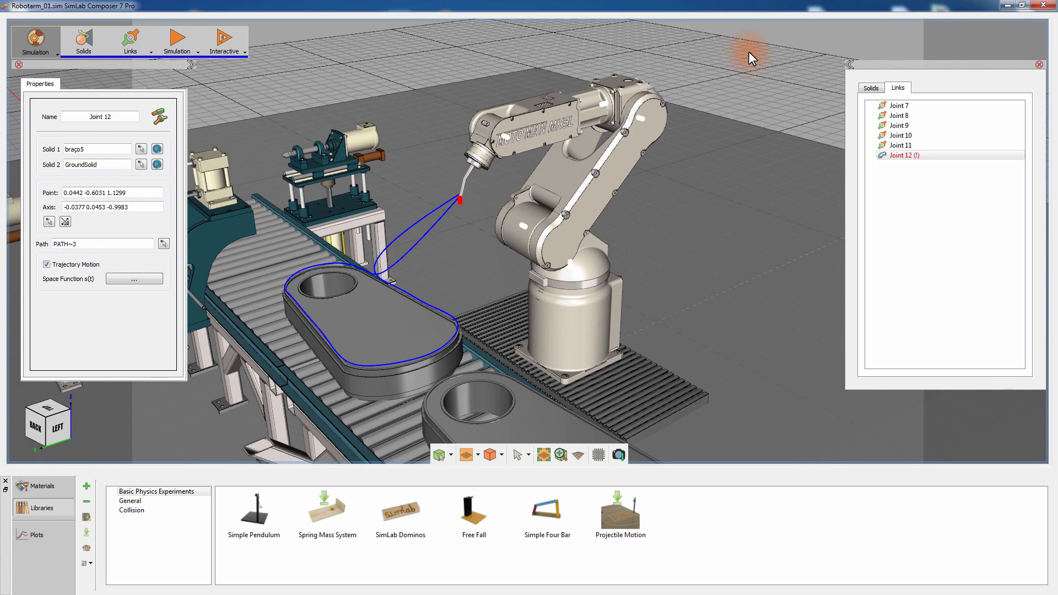
left_click(180, 52)
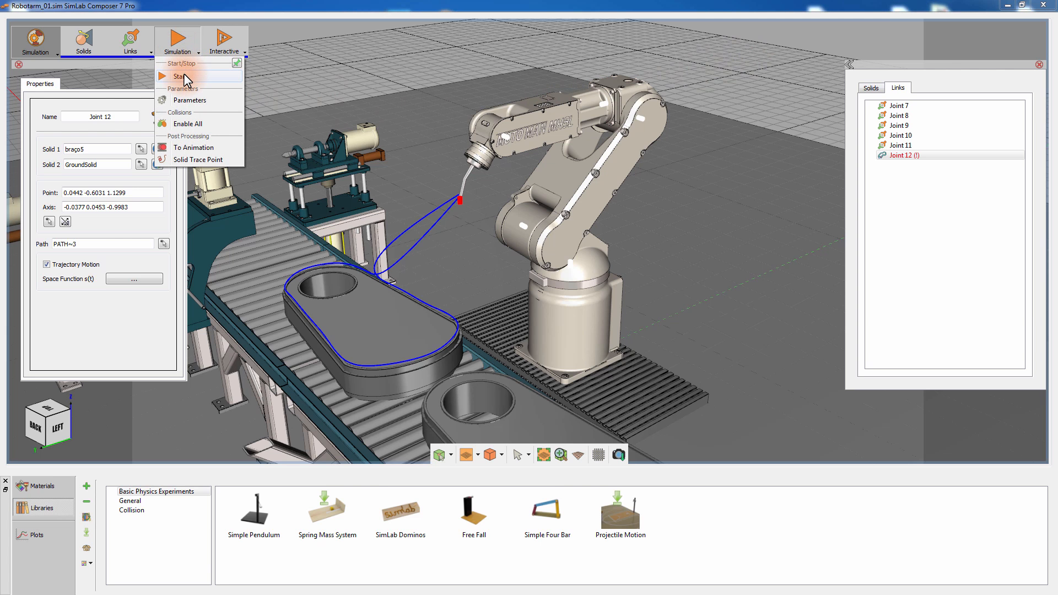
left_click(183, 76)
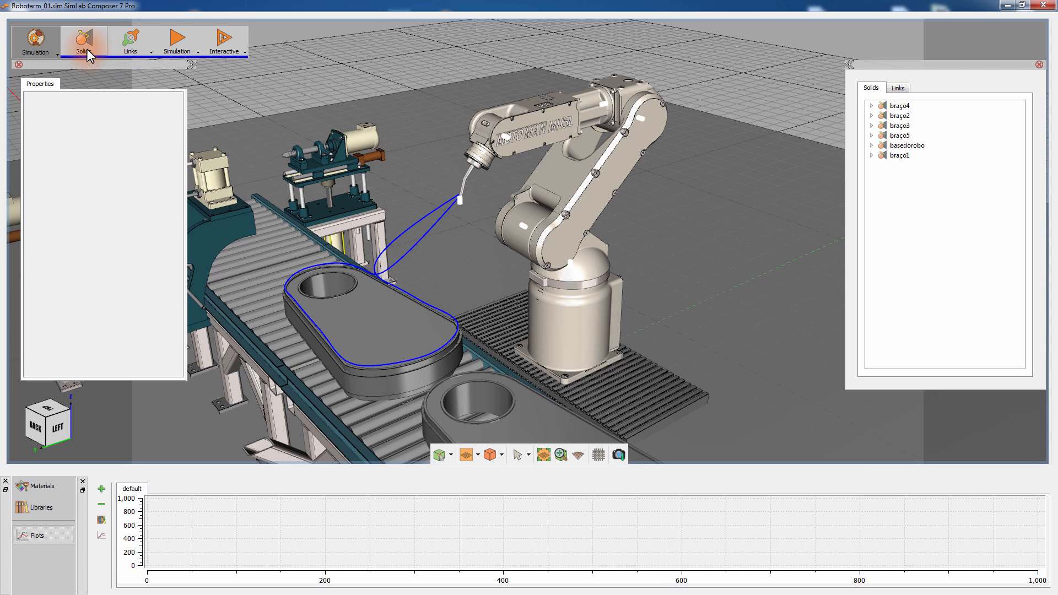
- Switch to the Animation workspace, saving the simulation as an animation at 30 frames per second
left_click(42, 42)
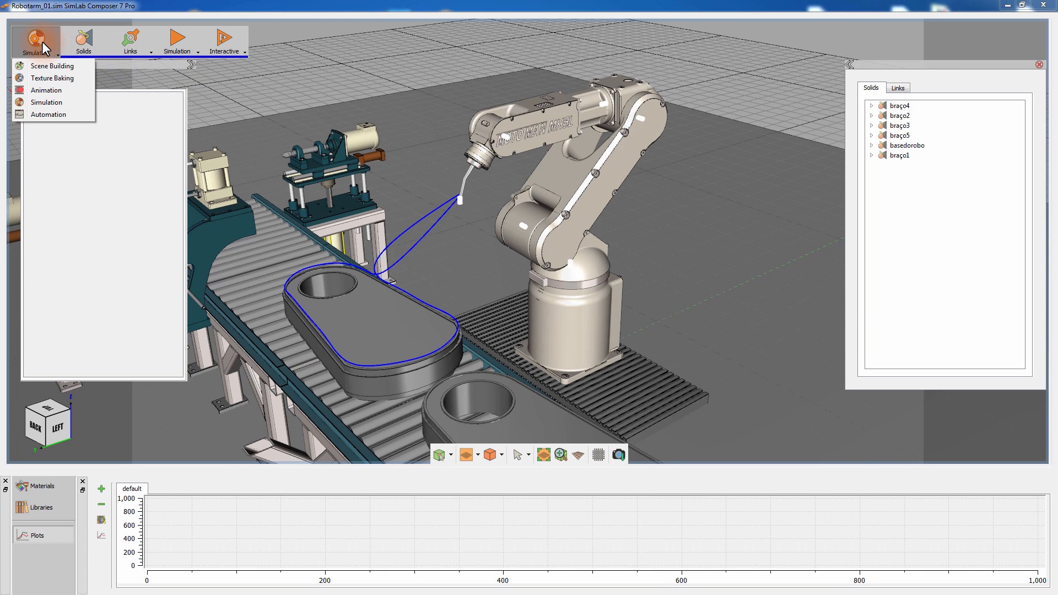
left_click(52, 91)
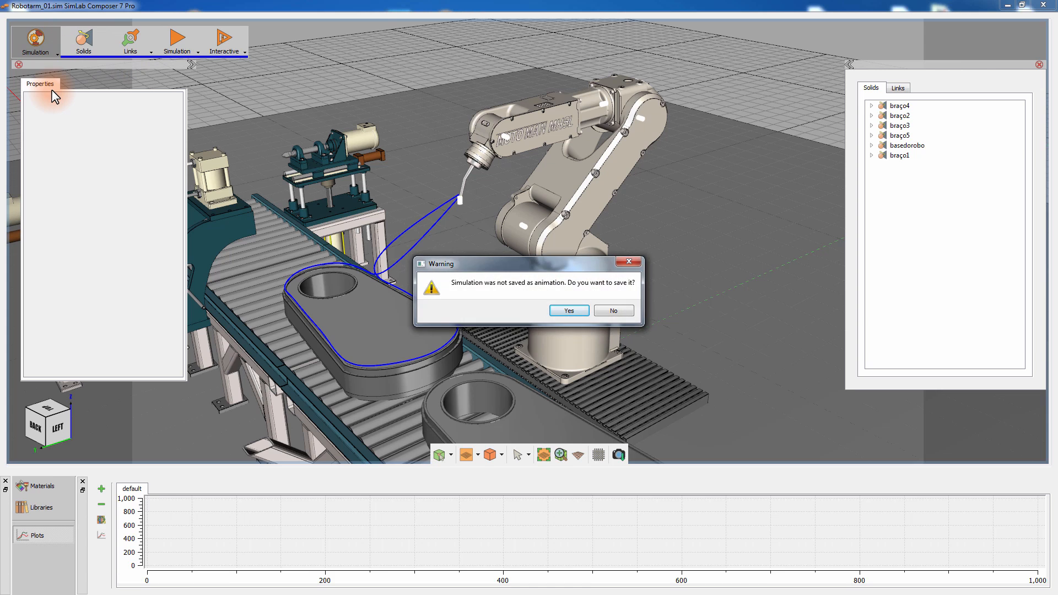
left_click(573, 310)
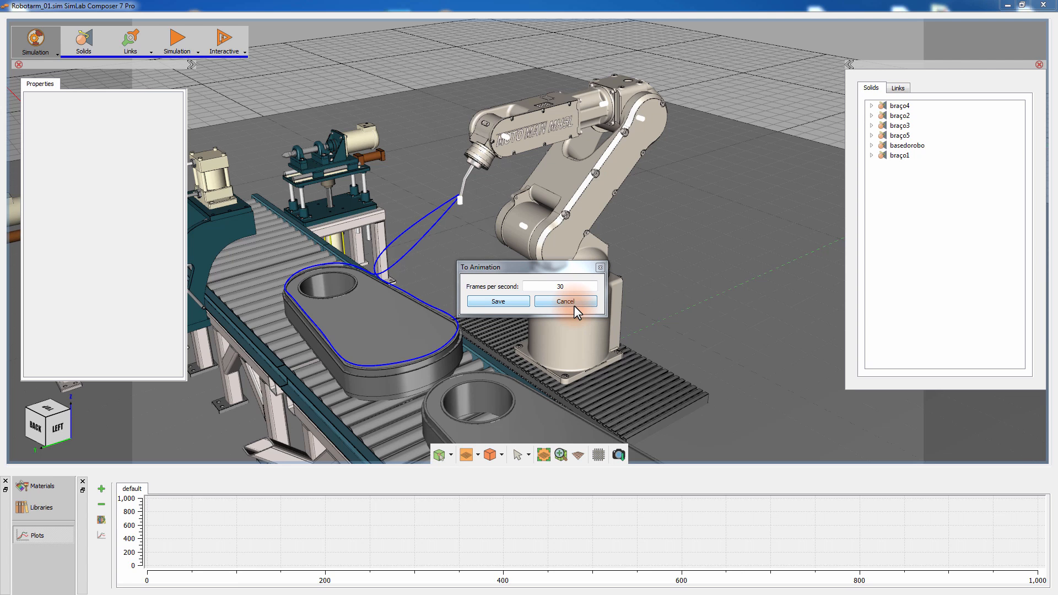
left_click(497, 302)
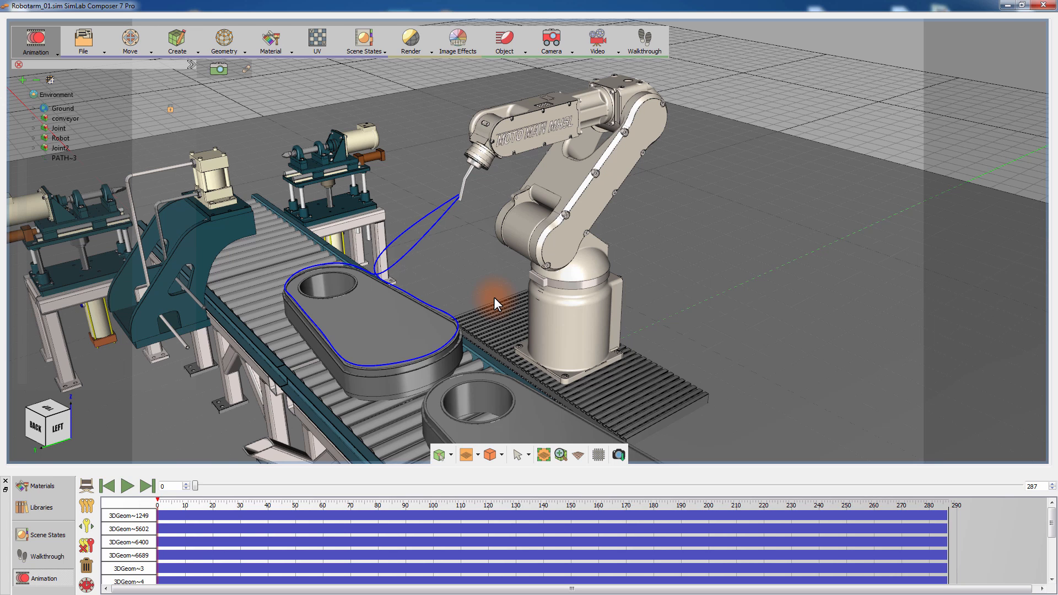
- Preview the robot animation up to frame 274 and extend the timeline to 650 frames
left_click(126, 486)
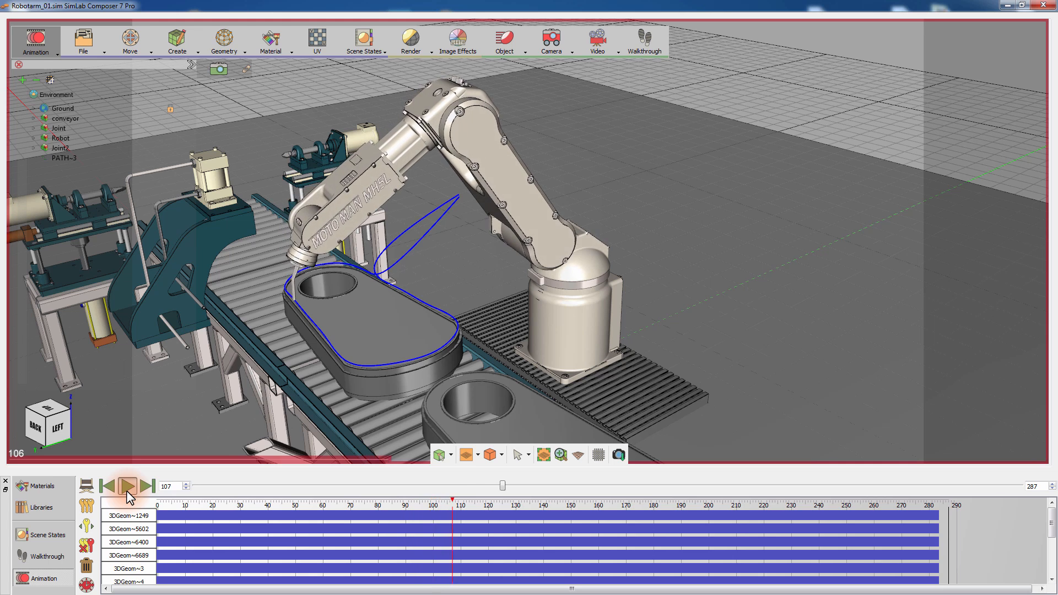
left_click_drag(480, 486, 980, 495)
double_click(1026, 489)
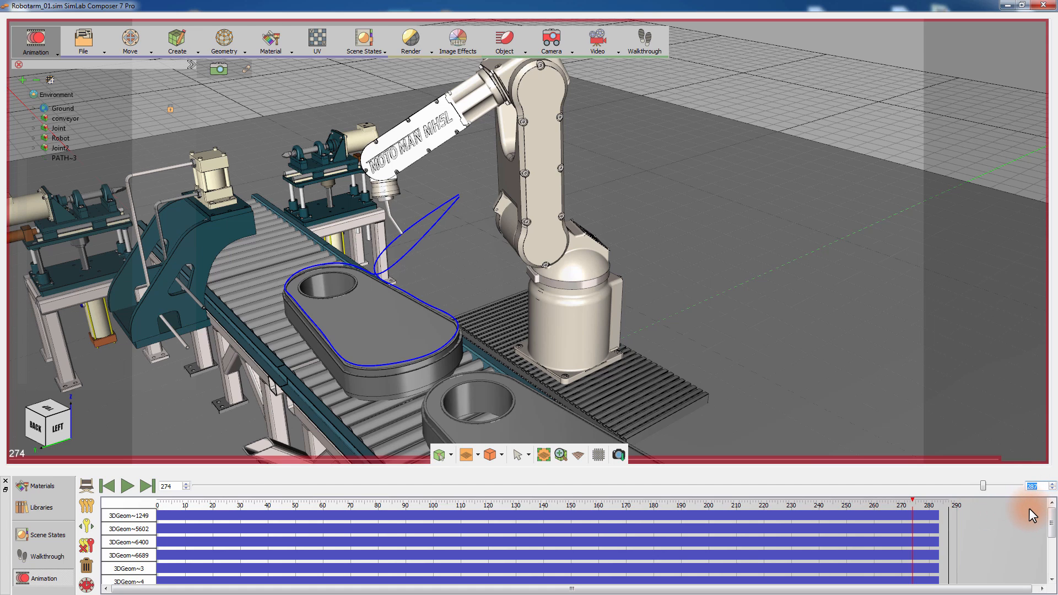
type("650")
key("Return")
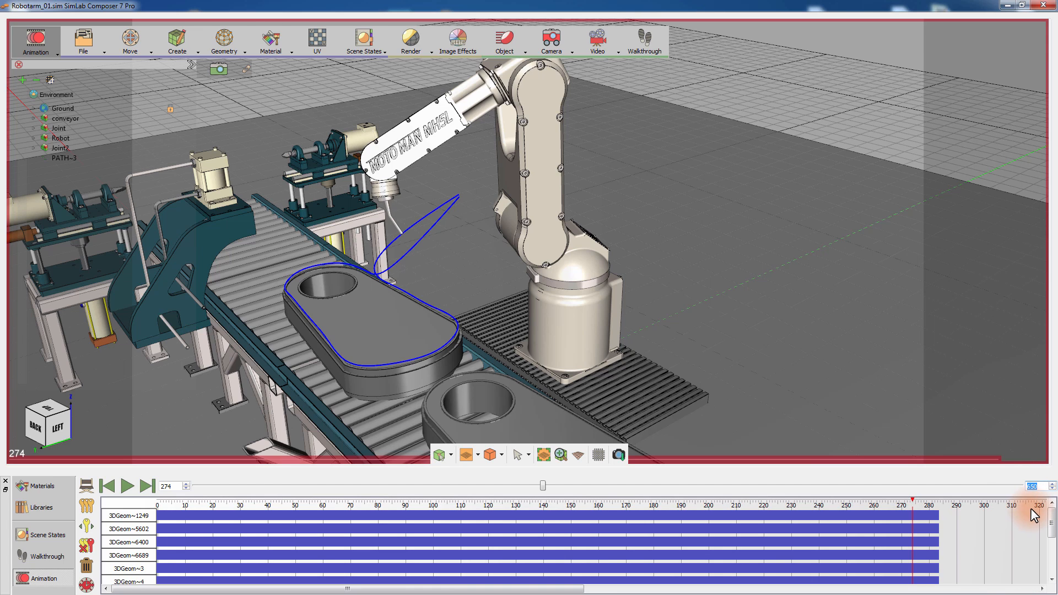
- Copy all of the robot's keyframes along the timeline so the duplicate sequence starts at about frame 301
left_click_drag(1052, 520, 1052, 575)
left_click_drag(960, 576, 133, 130)
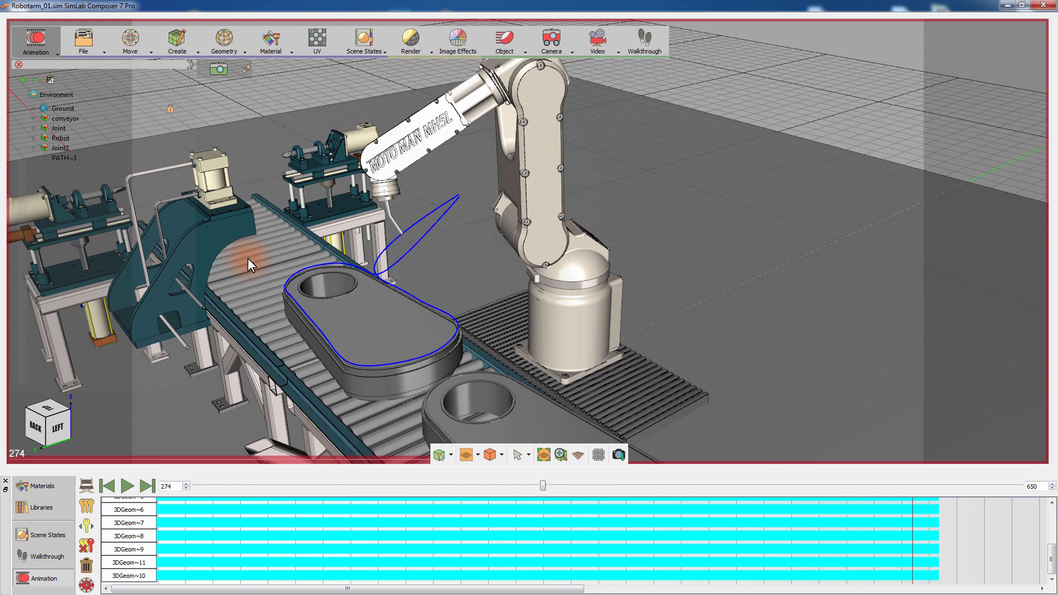
left_click(486, 516)
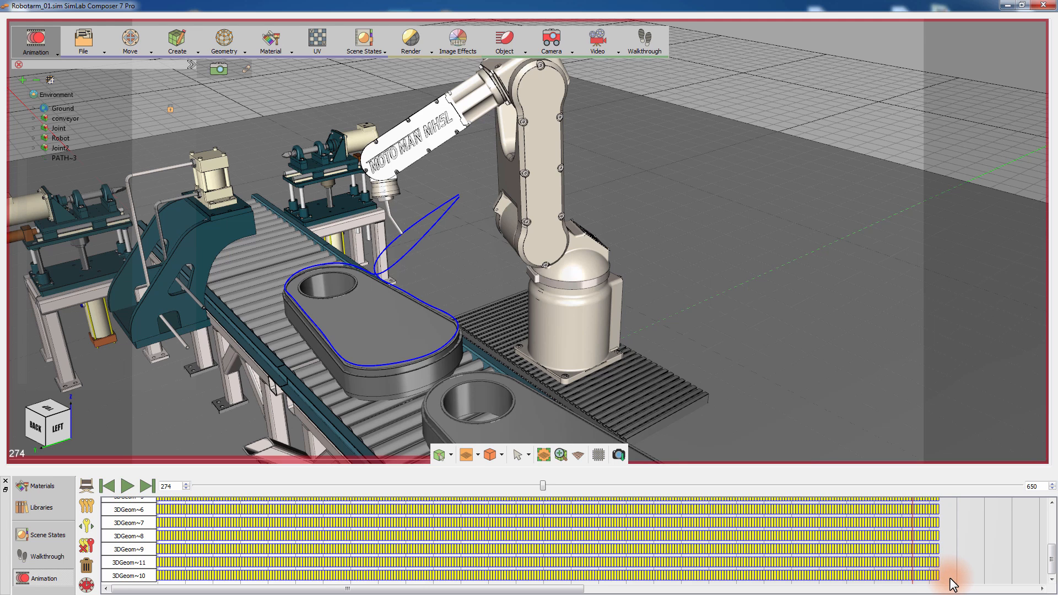
left_click_drag(951, 585, 152, 37)
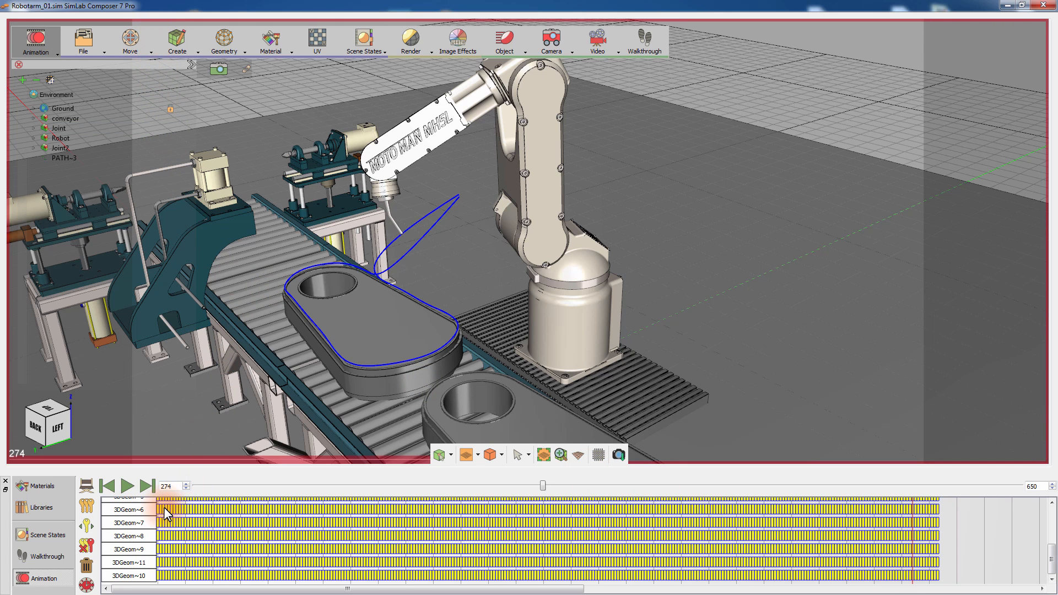
left_click_drag(164, 507, 993, 534)
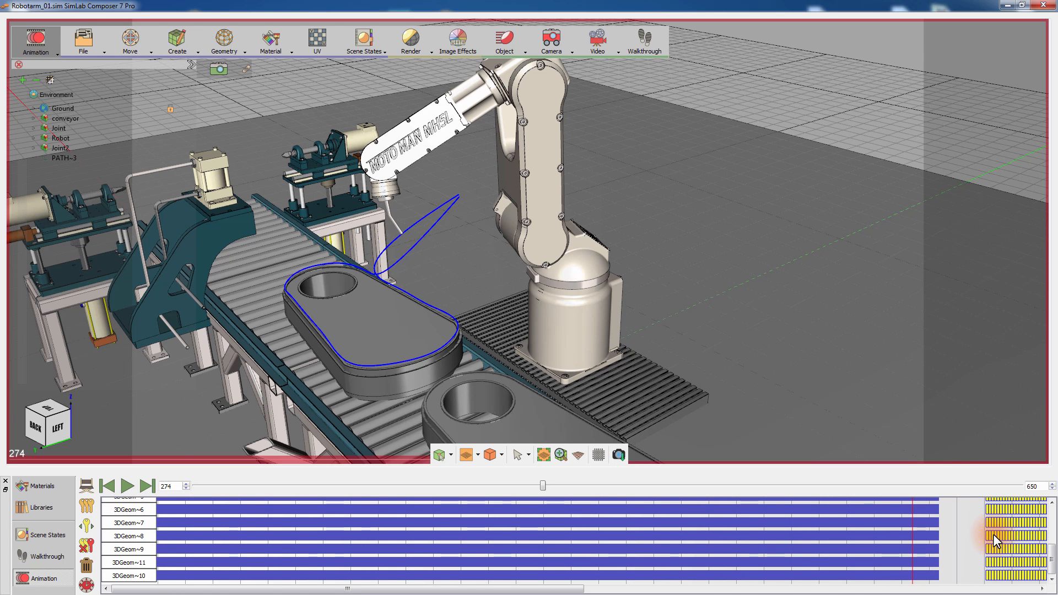
left_click(976, 527)
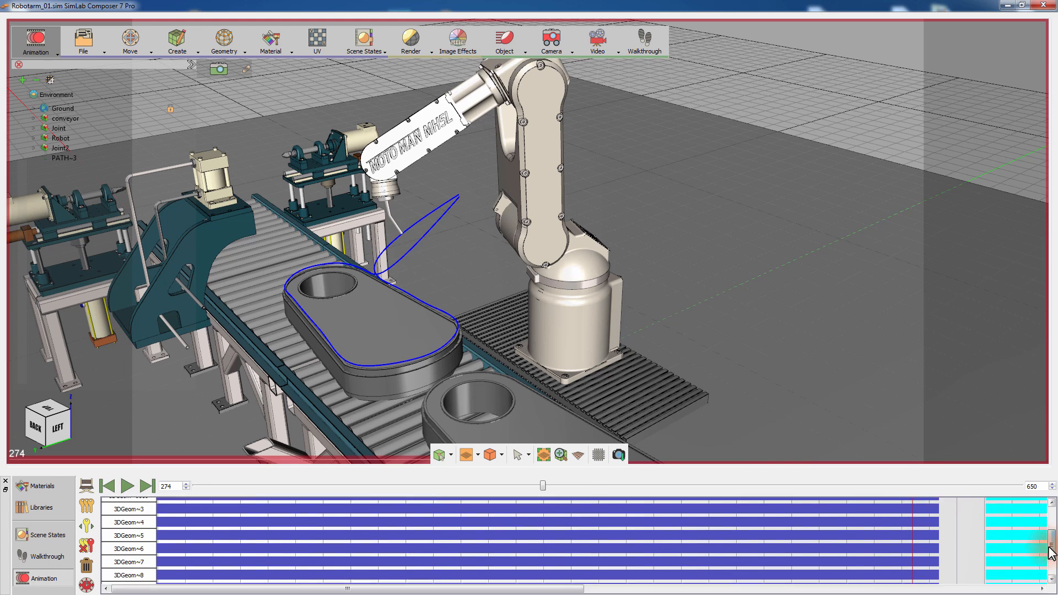
- At frame 301, select both blocks on the conveyor and move them 1.2 along it toward the teal machine
scroll(992, 518, "up", 3)
left_click_drag(539, 490, 576, 485)
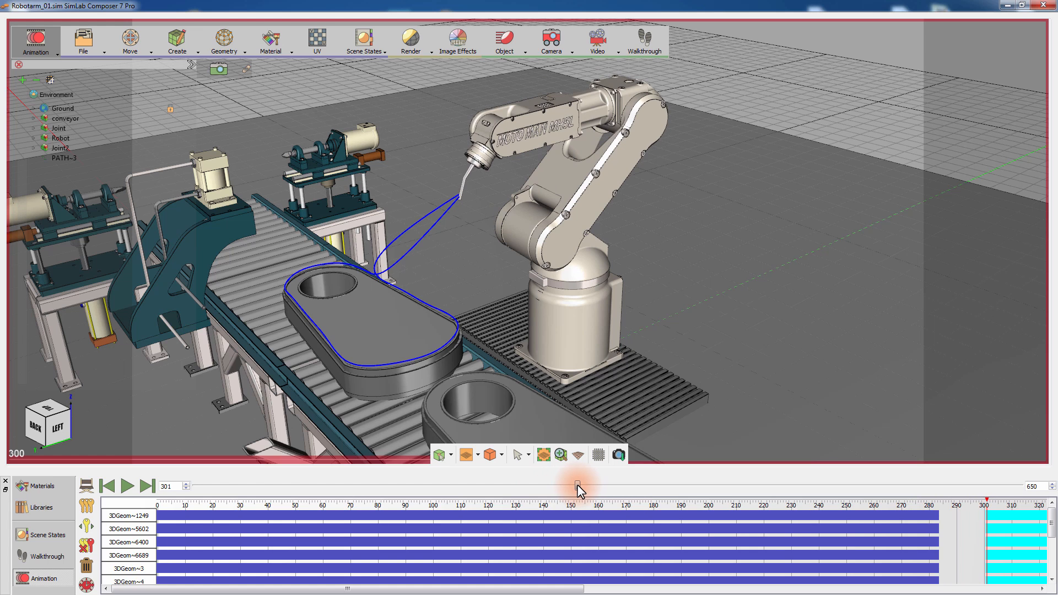
left_click_drag(585, 369, 447, 329)
left_click(534, 384)
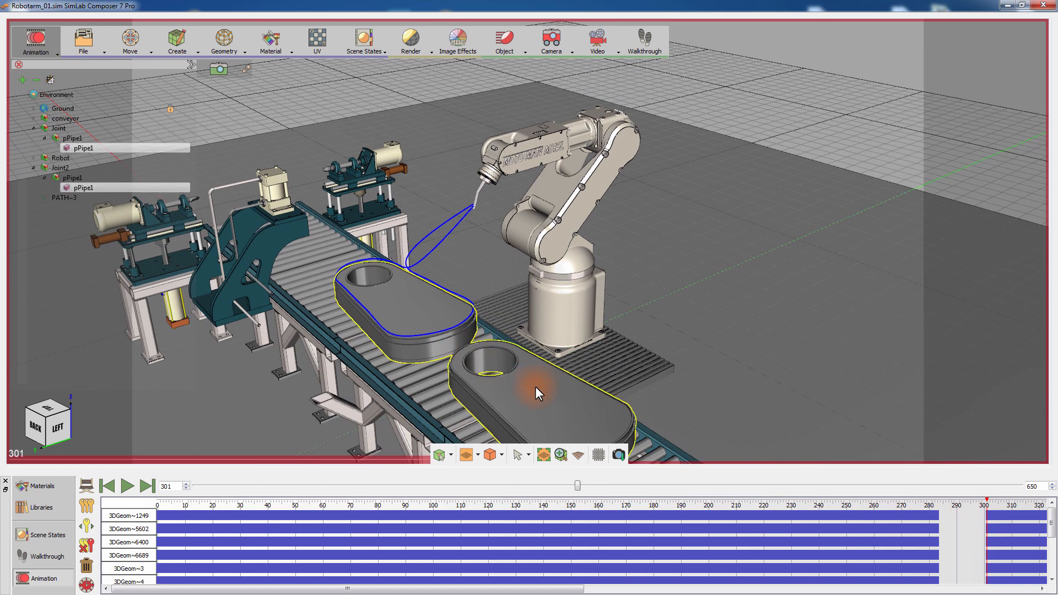
left_click_drag(486, 372, 420, 249)
key("Return")
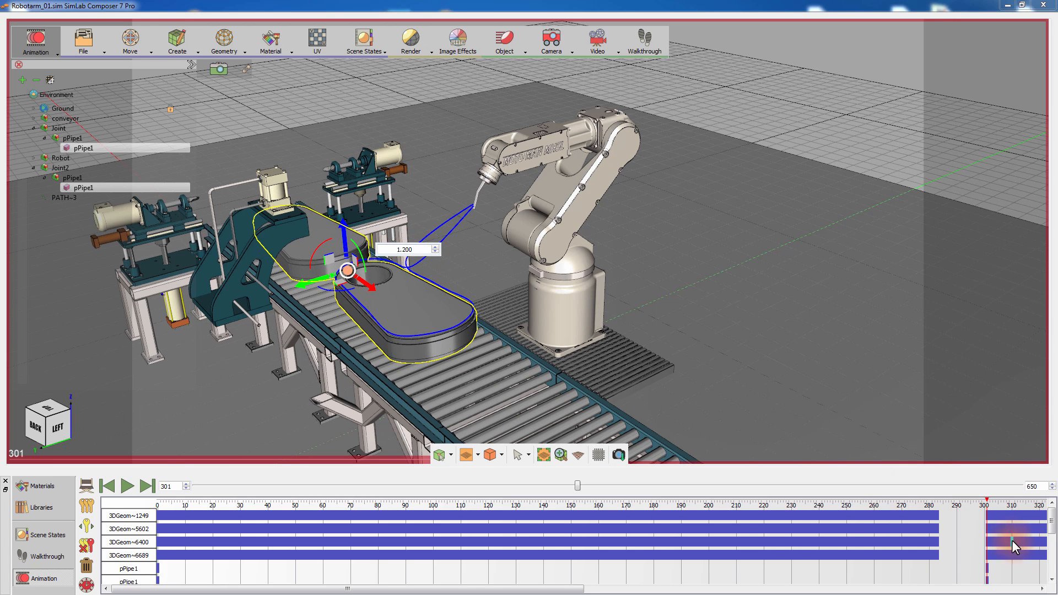
- Shift both pPipe1 starting keyframes from frame 0 to the end of the robot's first motion cycle, then play the animation from the start
left_click_drag(1051, 521, 1052, 529)
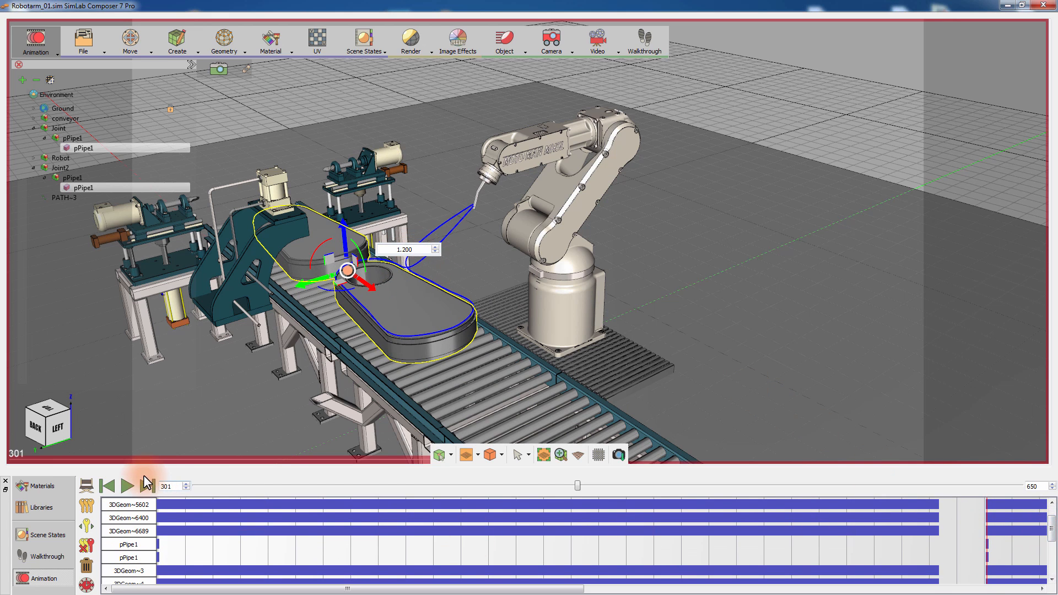
left_click(107, 485)
mouse_move(197, 486)
left_mouse_down()
mouse_move(266, 488)
mouse_move(193, 491)
left_mouse_up()
left_click_drag(173, 543, 841, 544)
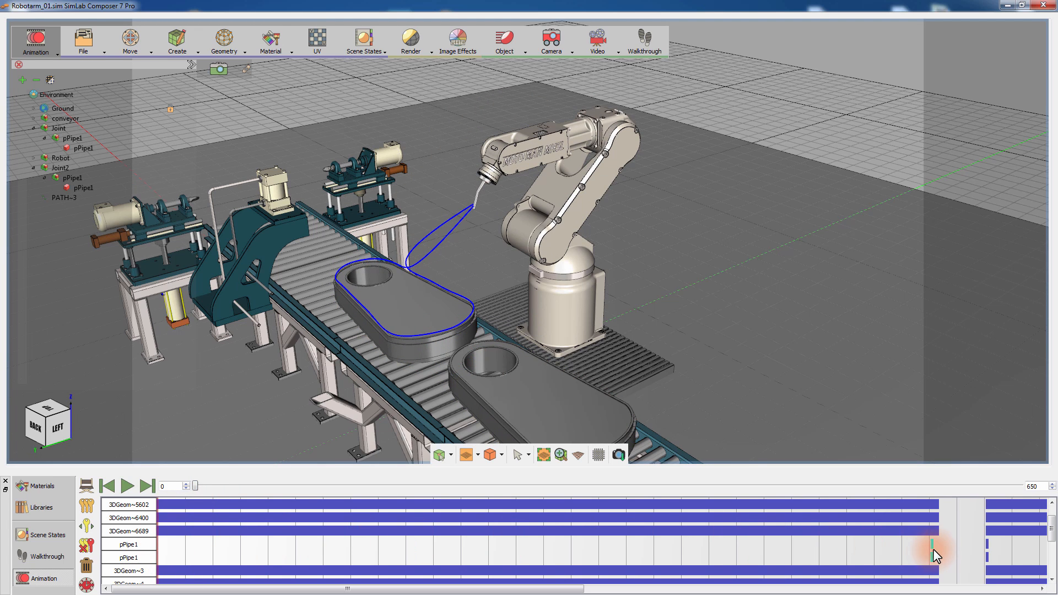
left_click(130, 487)
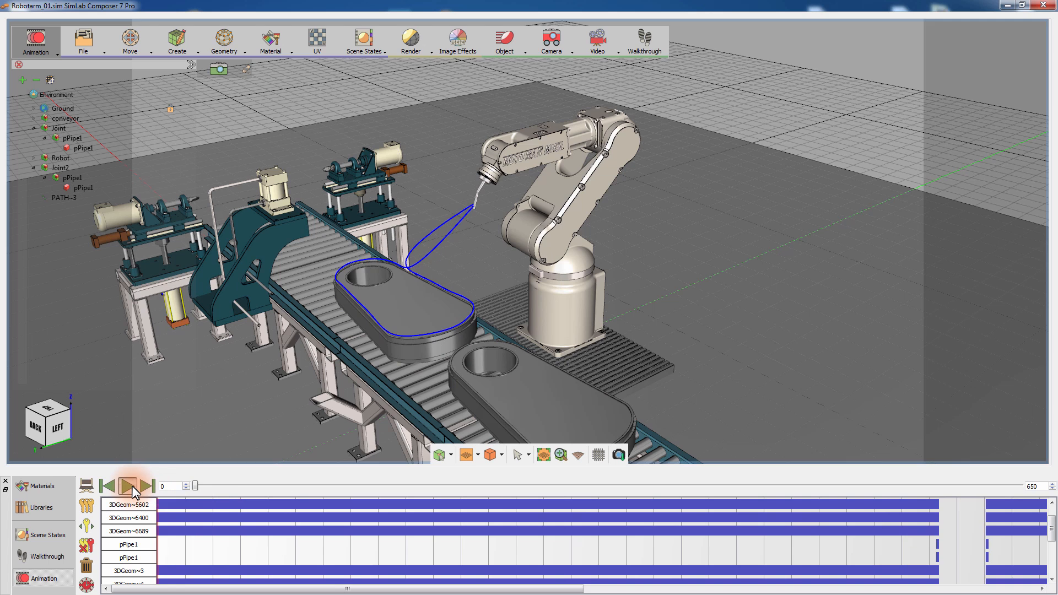